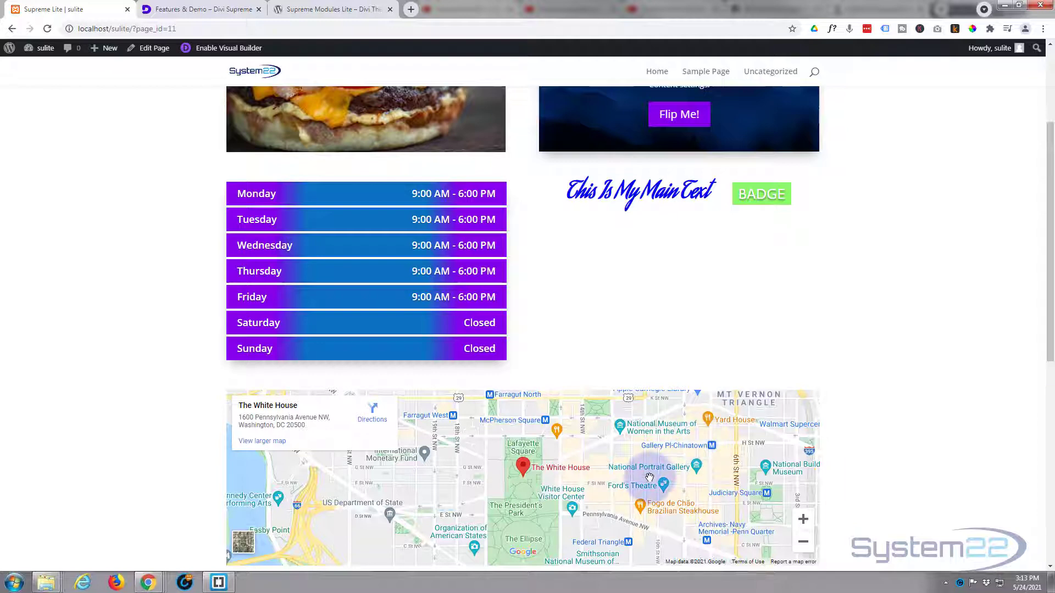
Step: Look over the Supreme Lite page's embedded map and open the page in the Visual Builder
scroll(649, 477, "up", 1)
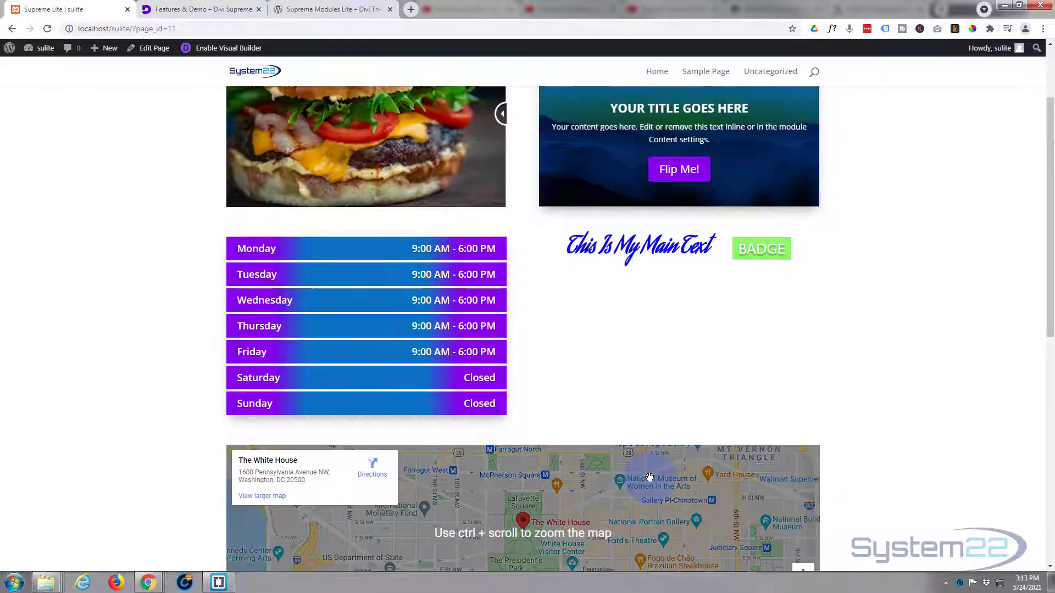
scroll(650, 477, "down", 1)
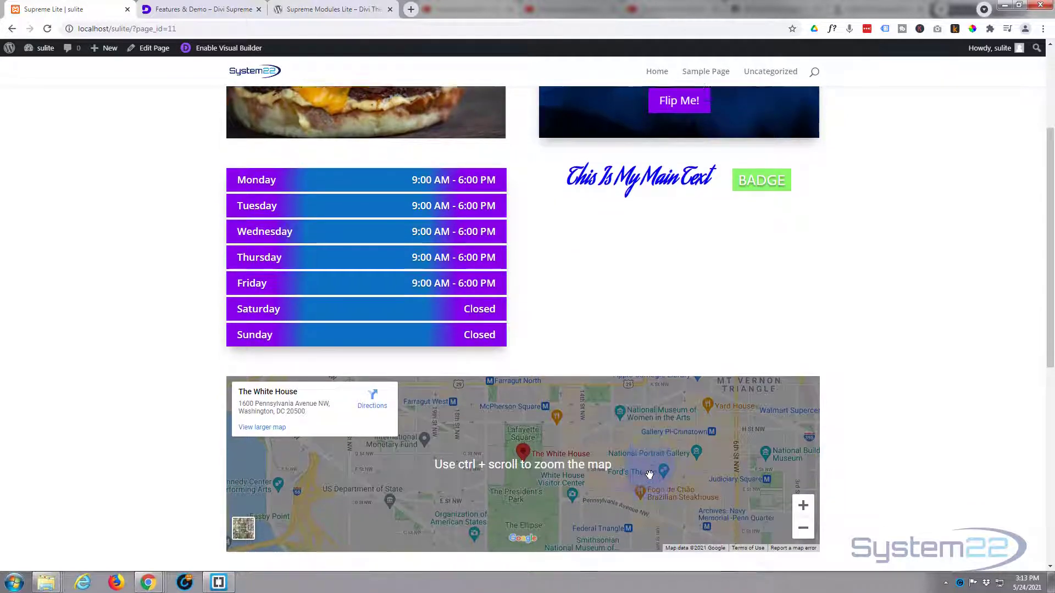
scroll(649, 476, "down", 1)
scroll(649, 464, "up", 1)
scroll(649, 464, "down", 2)
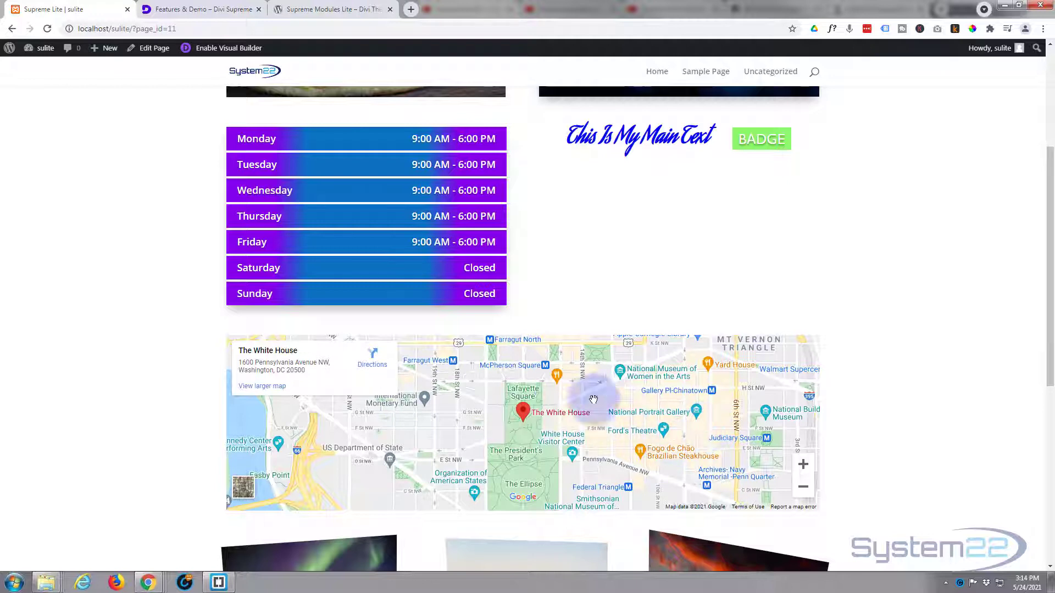
left_click(235, 50)
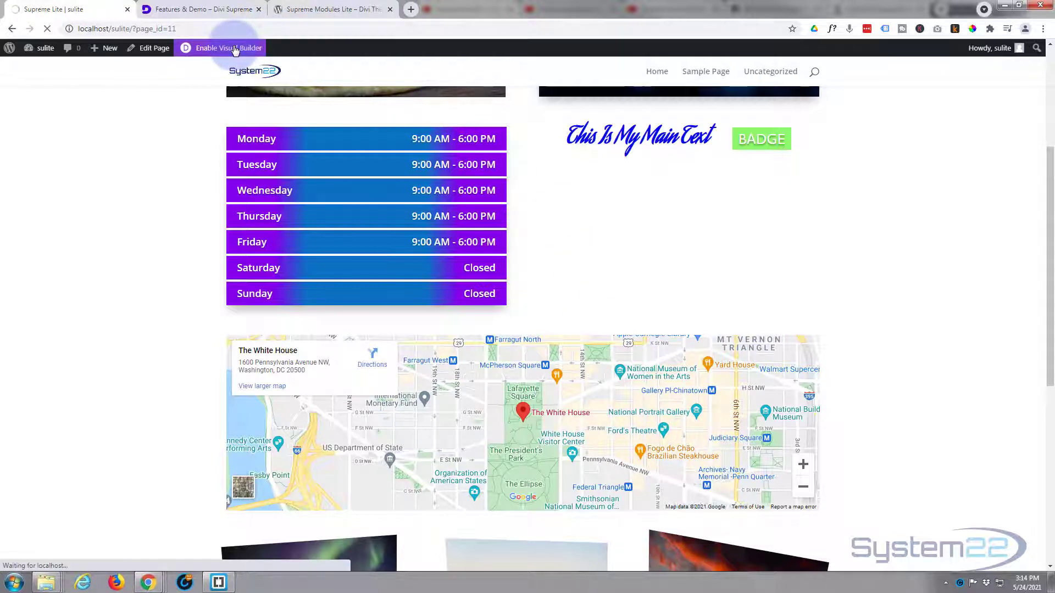
Step: Review the Divi Supreme features page and the Supreme Modules Lite plugin description with its list of free modules
left_click(193, 9)
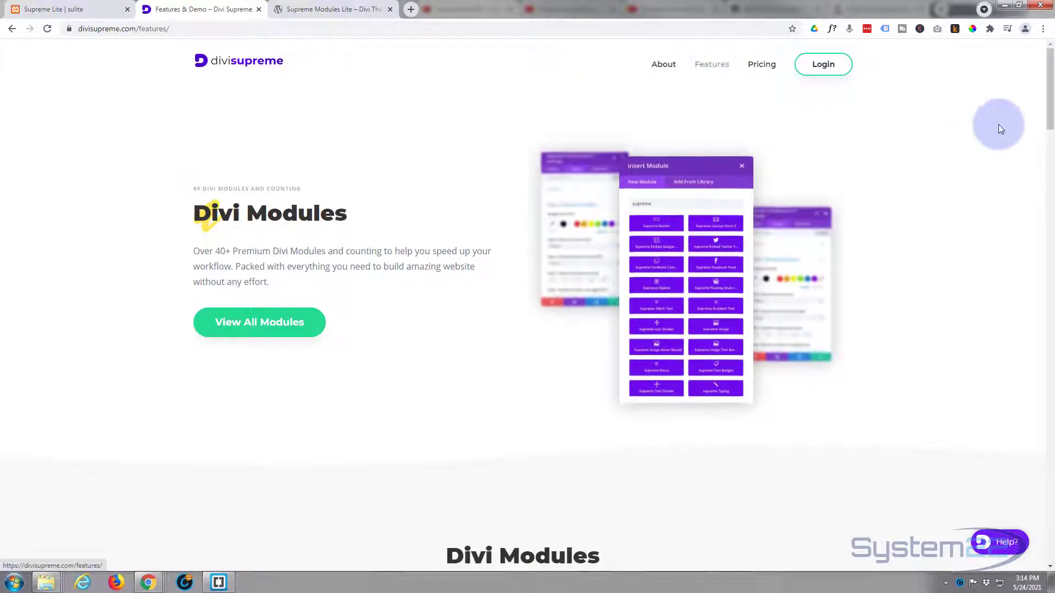
left_click_drag(1043, 117, 1050, 519)
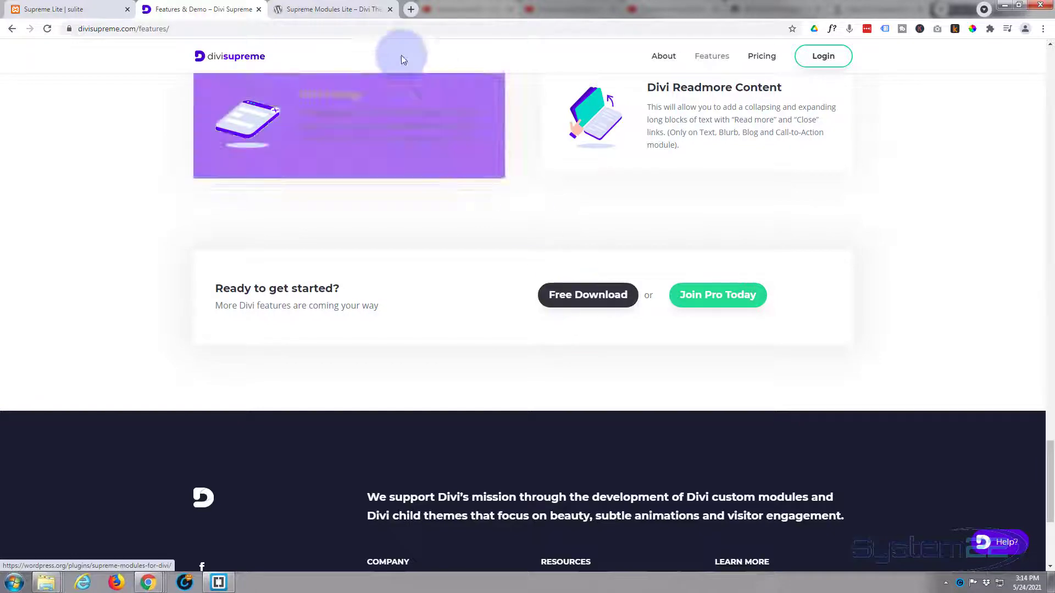
left_click(335, 11)
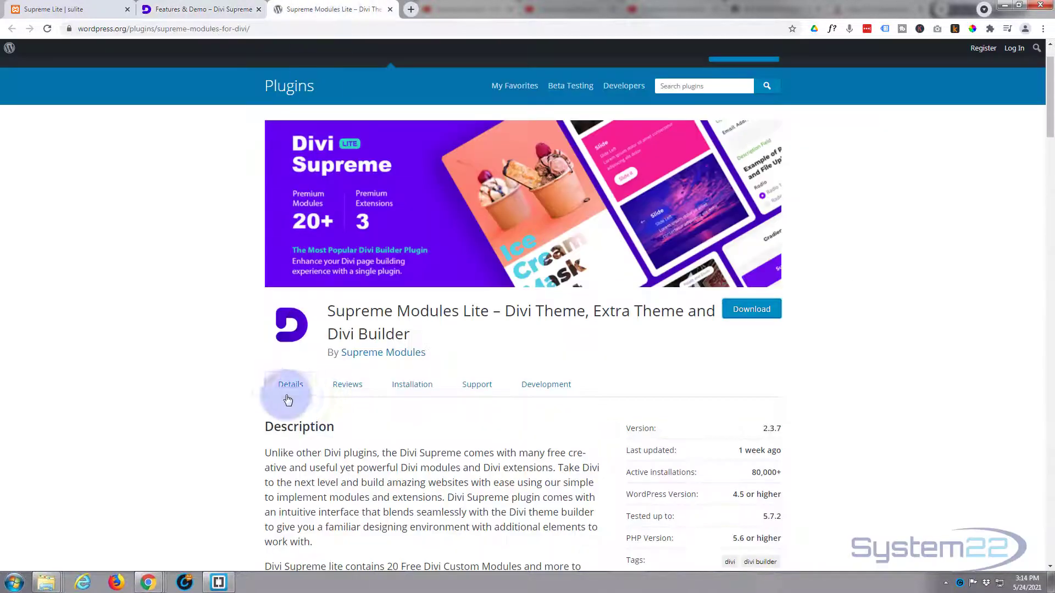
scroll(229, 390, "down", 5)
scroll(228, 389, "down", 6)
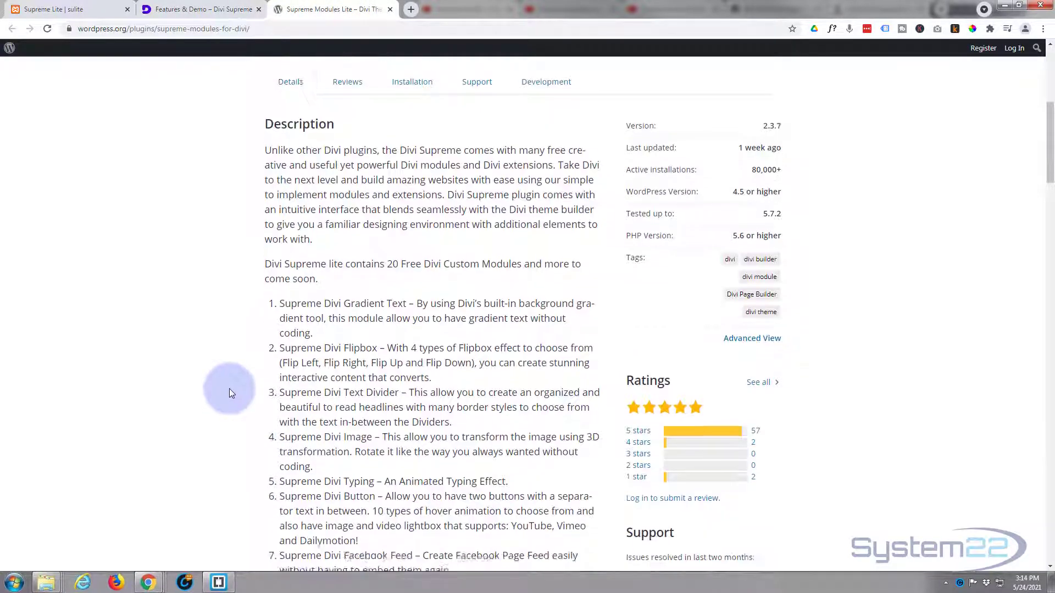
scroll(230, 388, "down", 2)
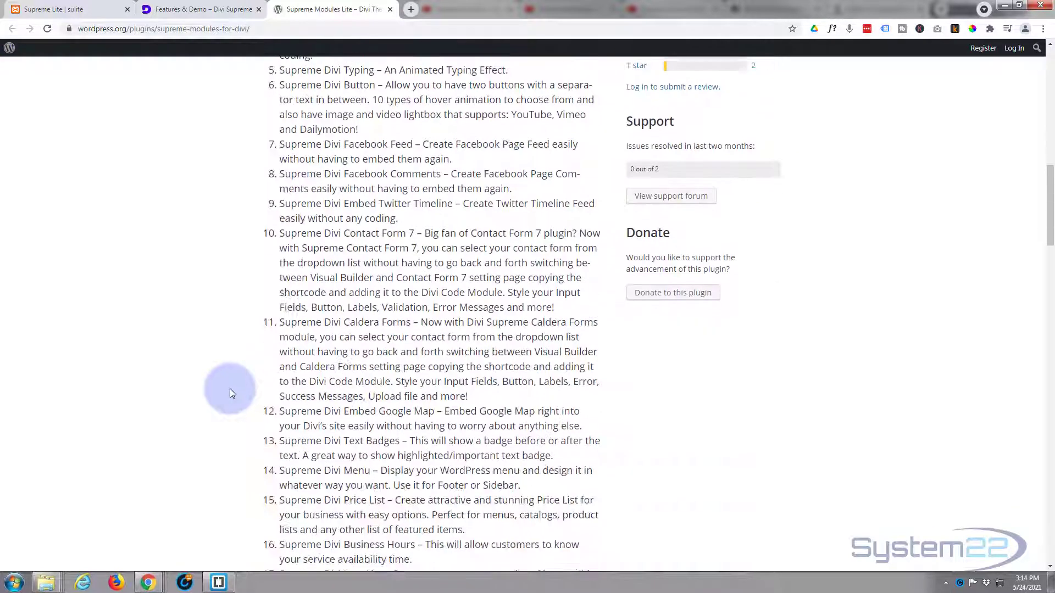
scroll(229, 388, "up", 5)
scroll(229, 387, "up", 7)
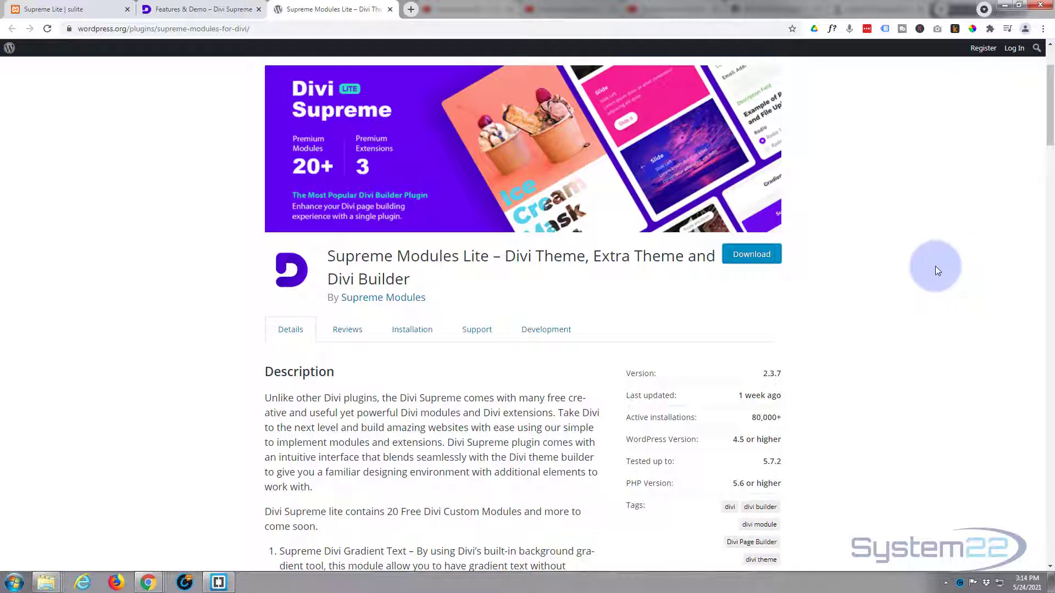
Step: Return to the Supreme Lite page in the builder and delete the map module above the three photos
left_click(47, 9)
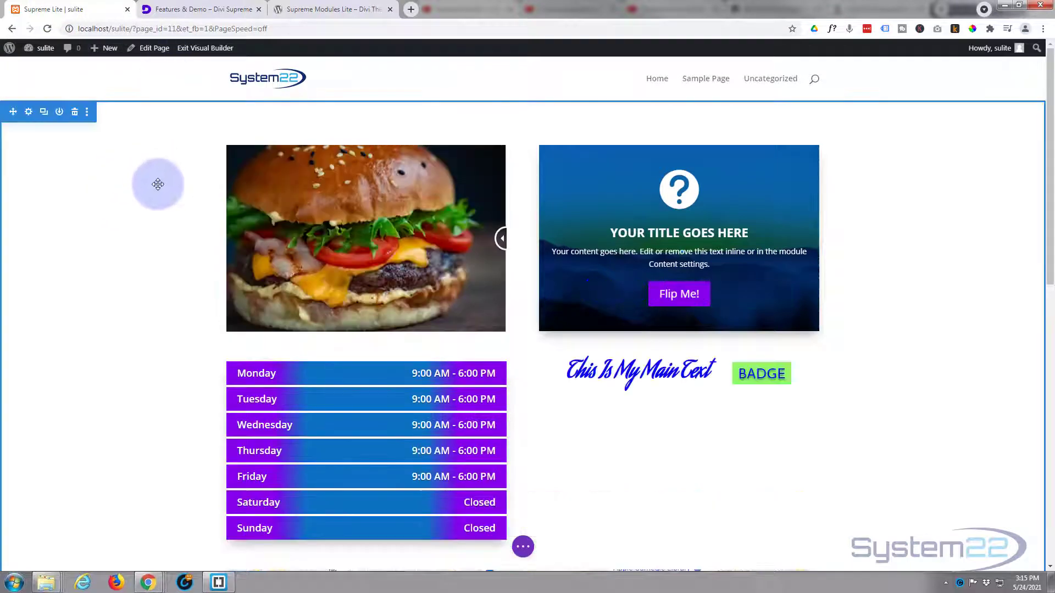
scroll(158, 184, "down", 6)
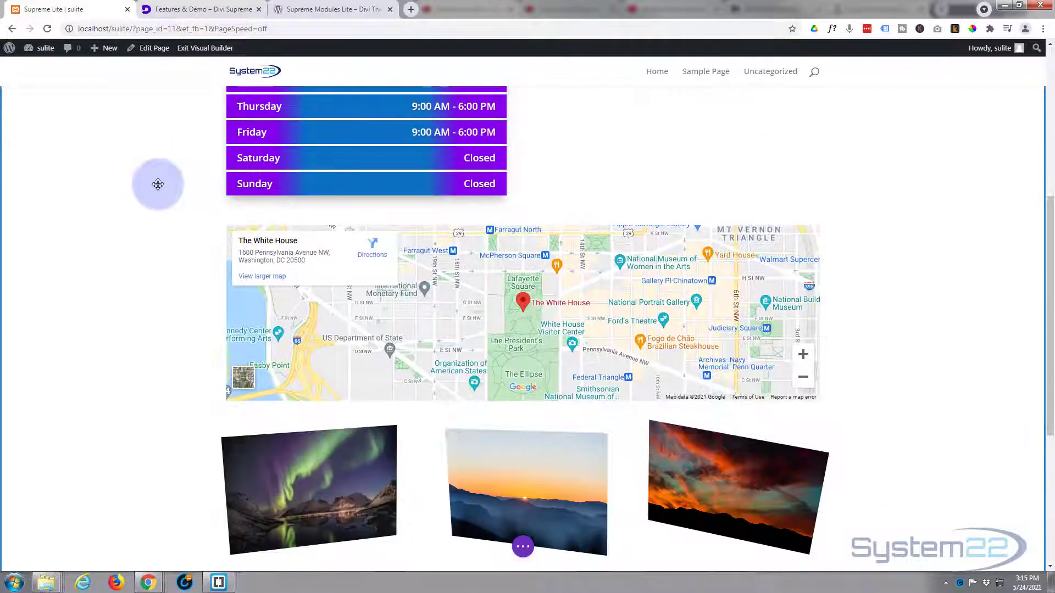
mouse_move(423, 282)
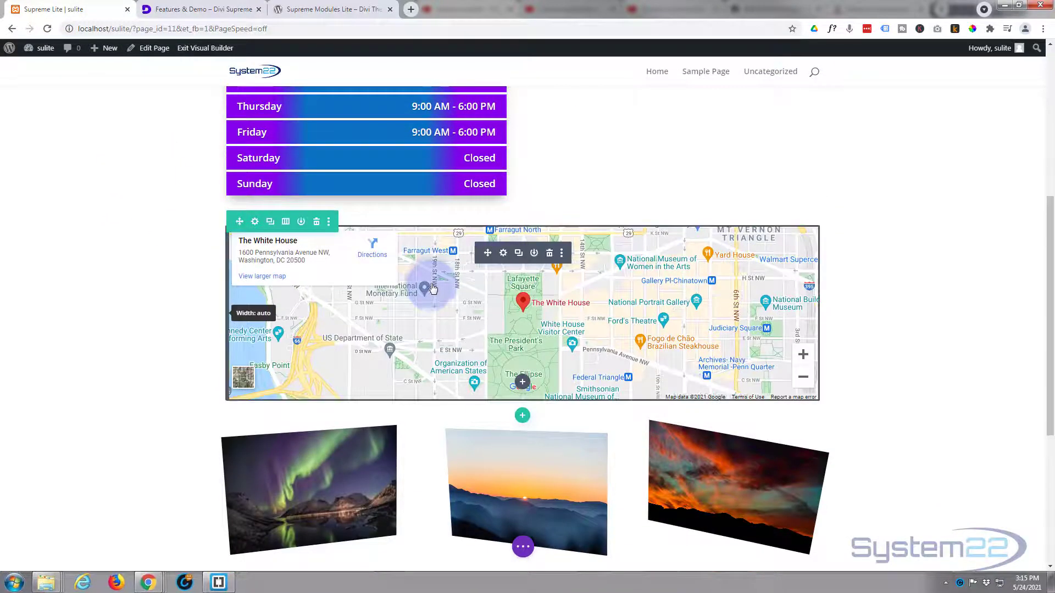
left_click(550, 255)
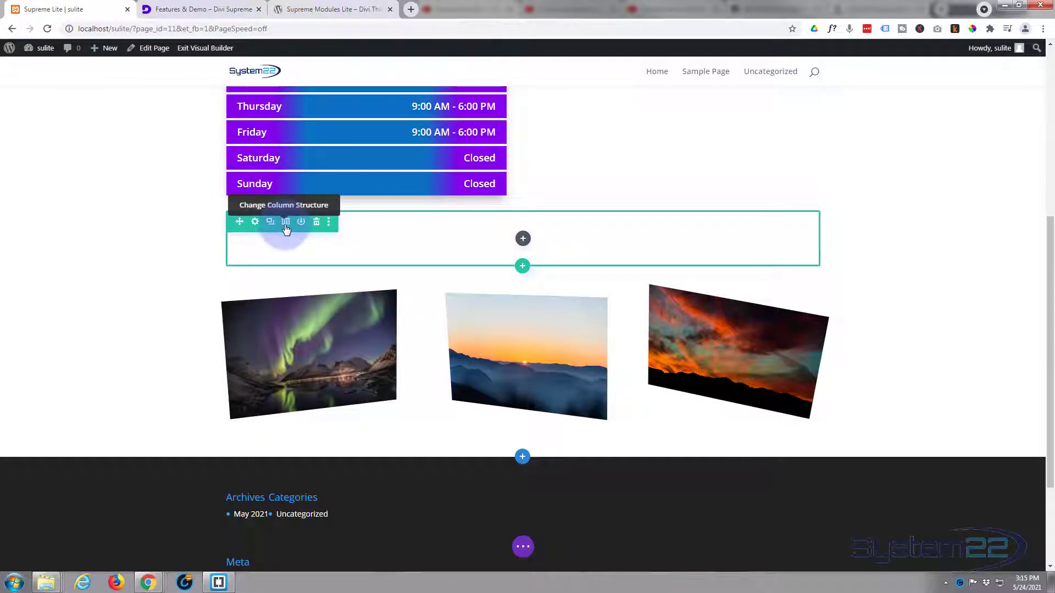
Step: Insert a Supreme Embed Google Map module into the empty row above the three photos
left_click(523, 239)
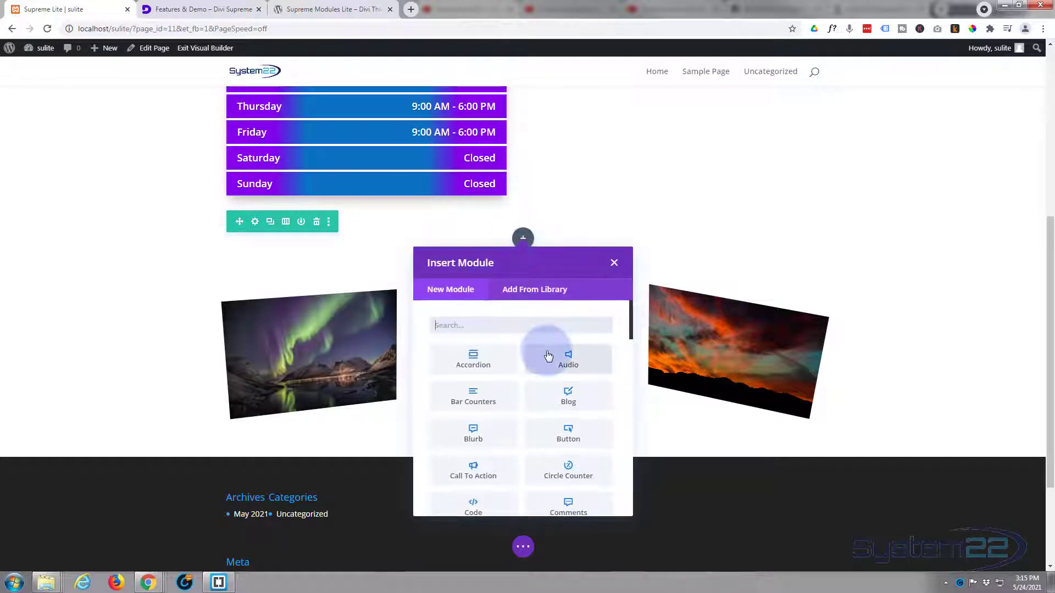
scroll(583, 361, "down", 5)
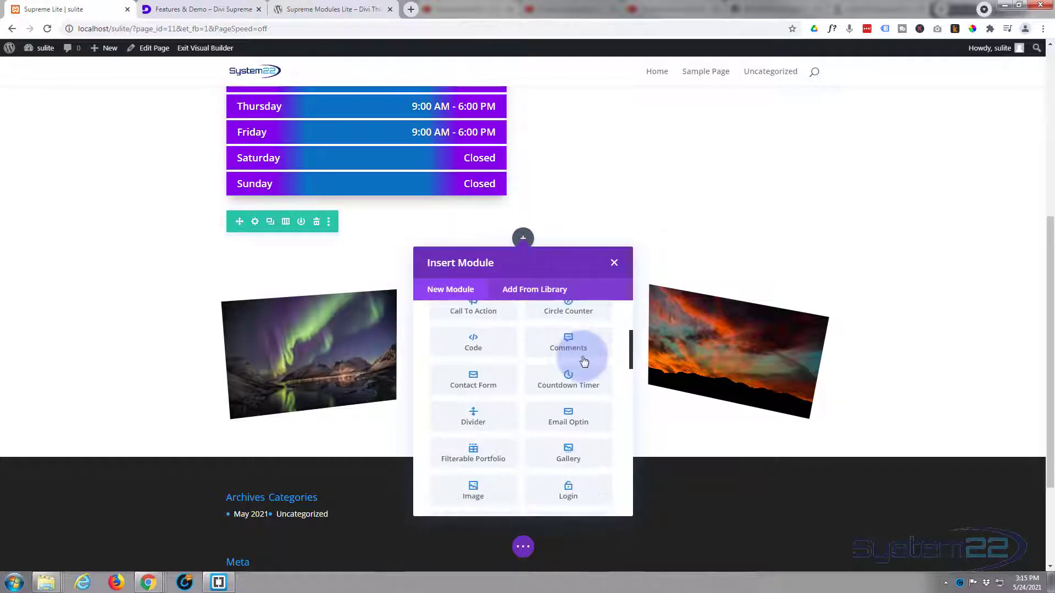
scroll(583, 361, "down", 5)
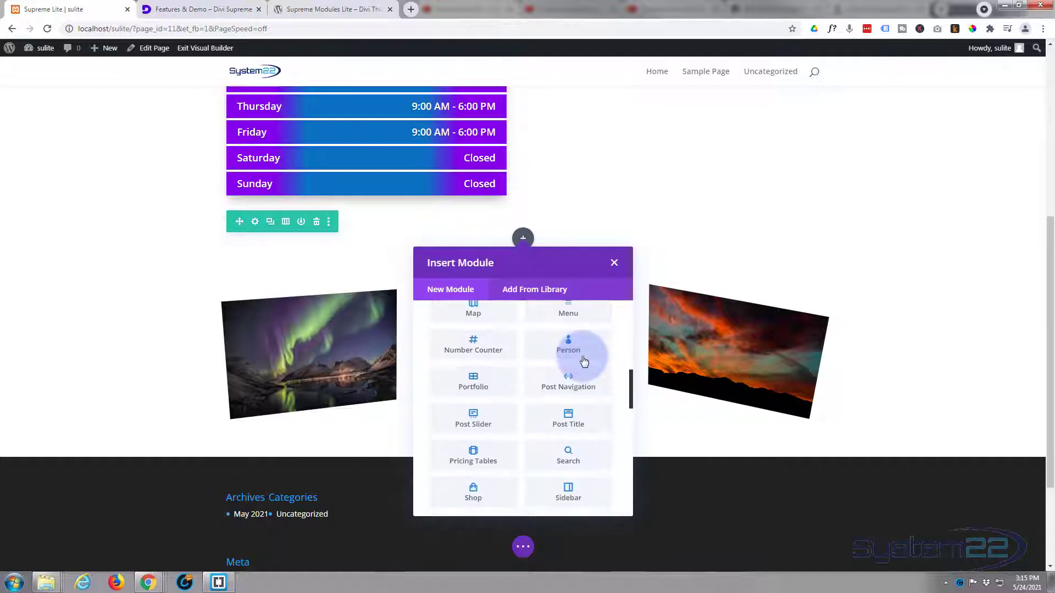
scroll(584, 361, "down", 3)
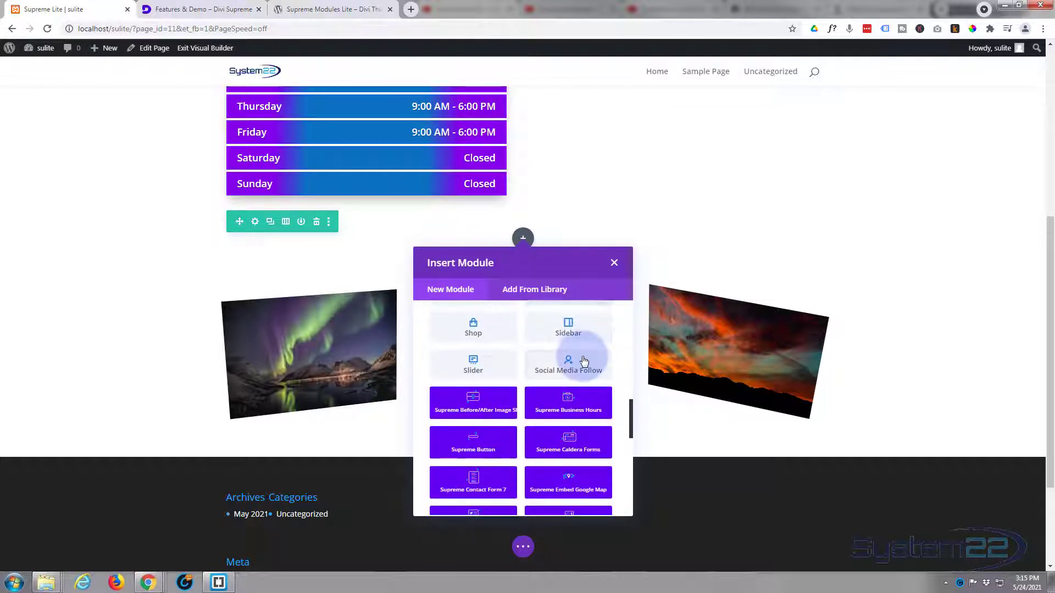
scroll(583, 361, "down", 1)
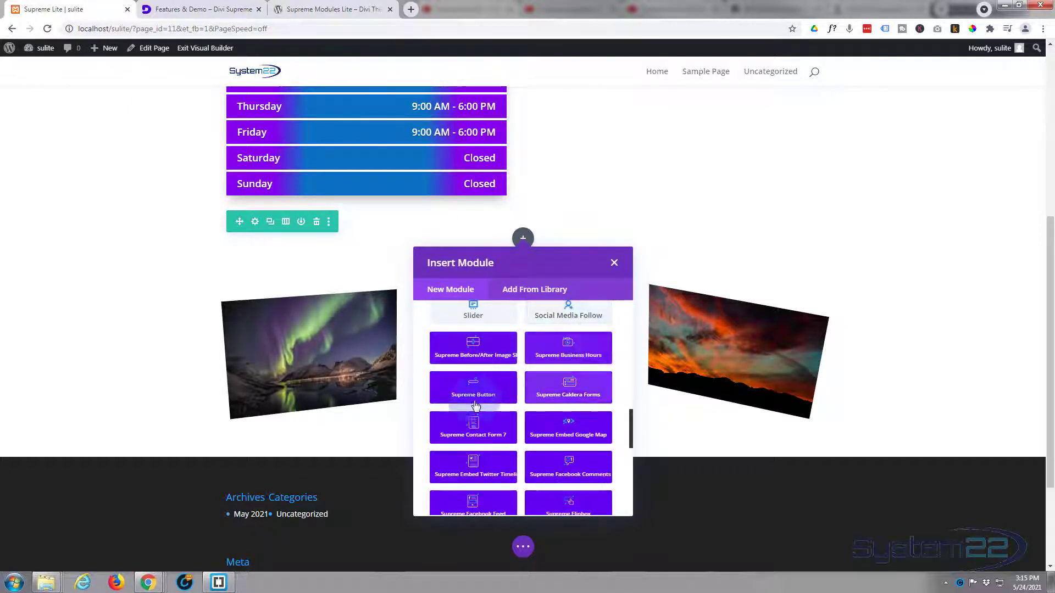
scroll(569, 427, "down", 4)
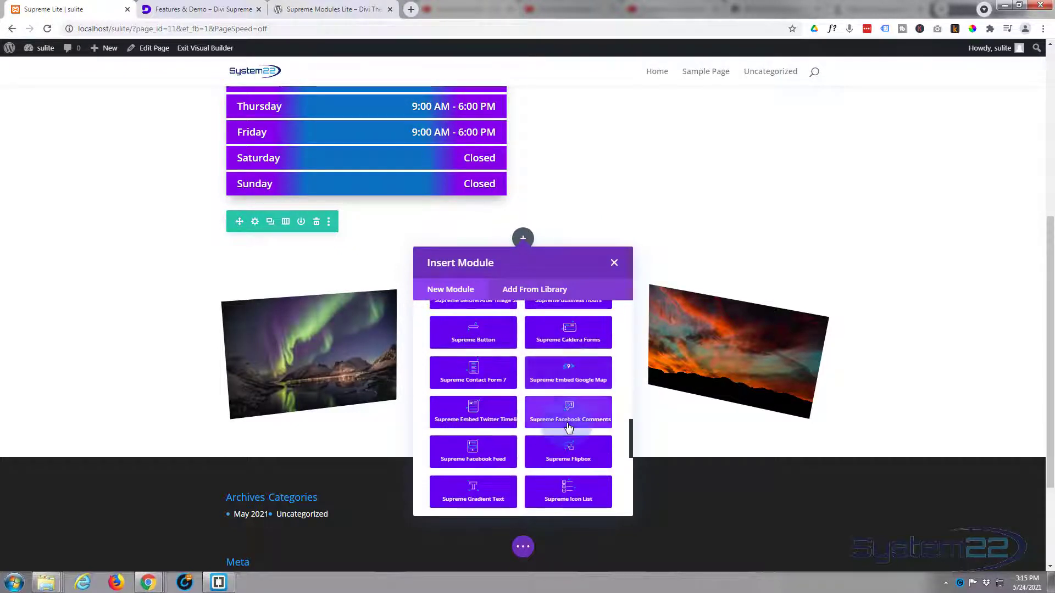
scroll(569, 427, "down", 3)
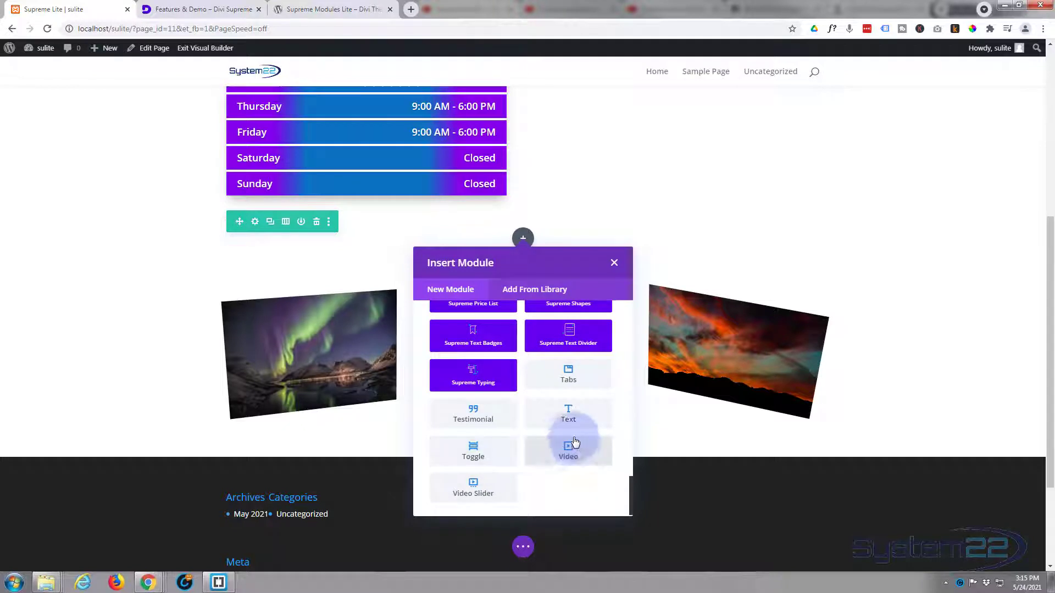
scroll(557, 450, "up", 4)
scroll(557, 449, "up", 3)
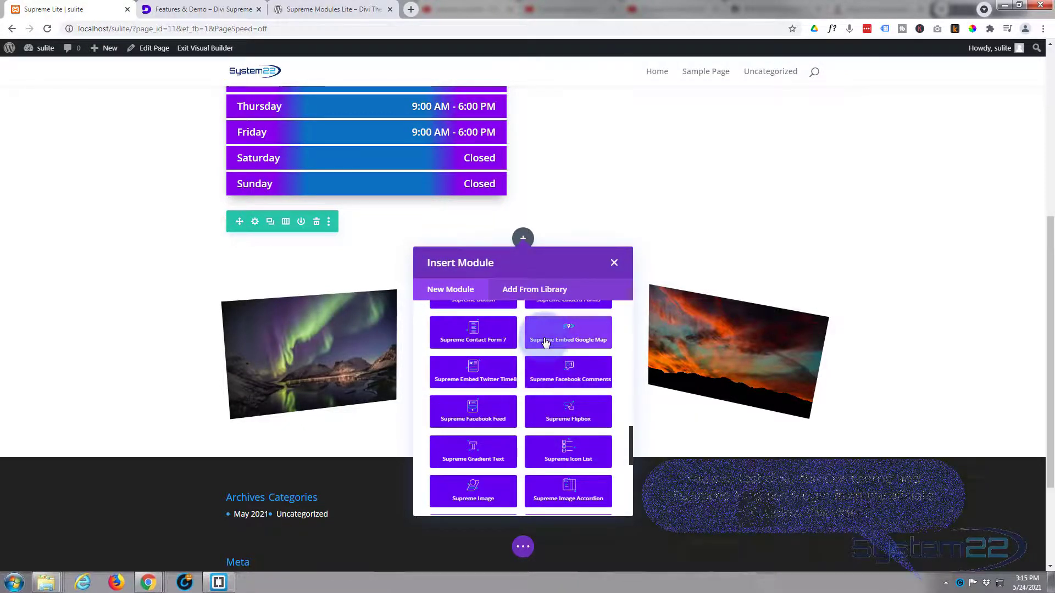
left_click(565, 340)
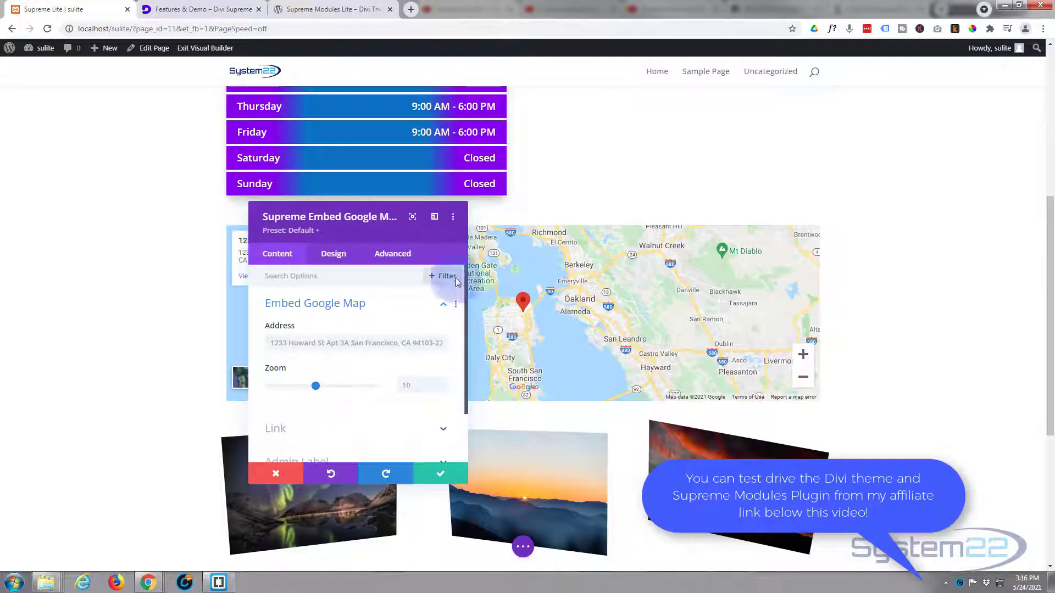
Step: Set the map's address to the White House's street address in Washington DC and check the map around its marker
left_click_drag(349, 231, 633, 215)
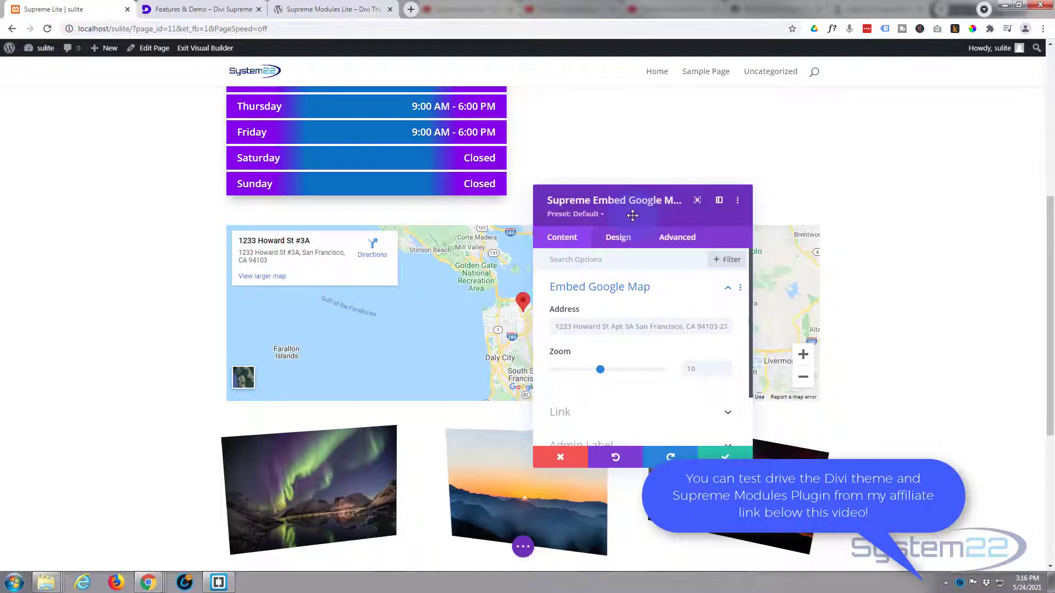
left_click(556, 326)
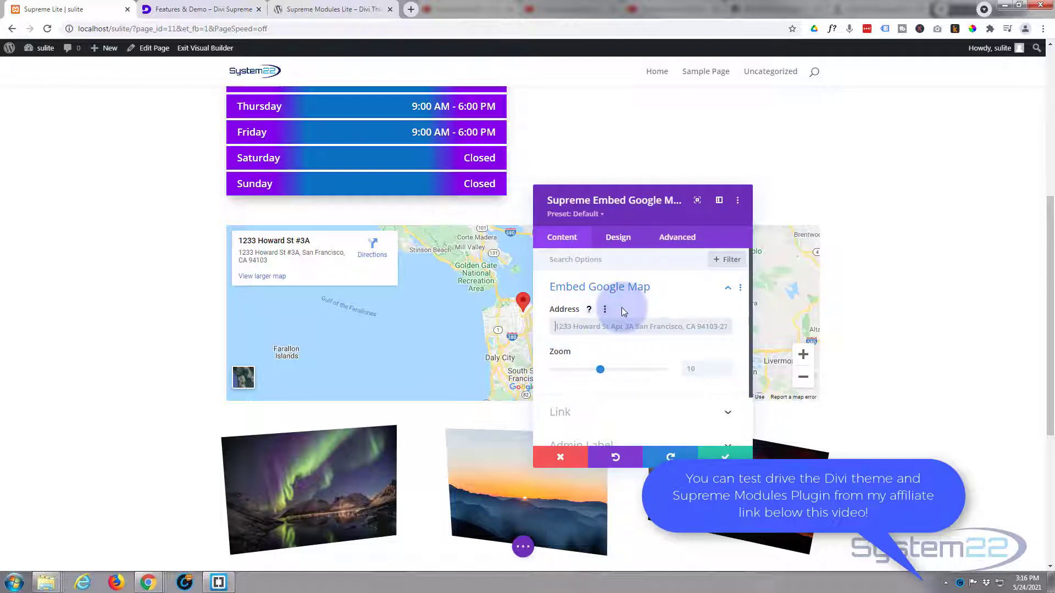
type("1600")
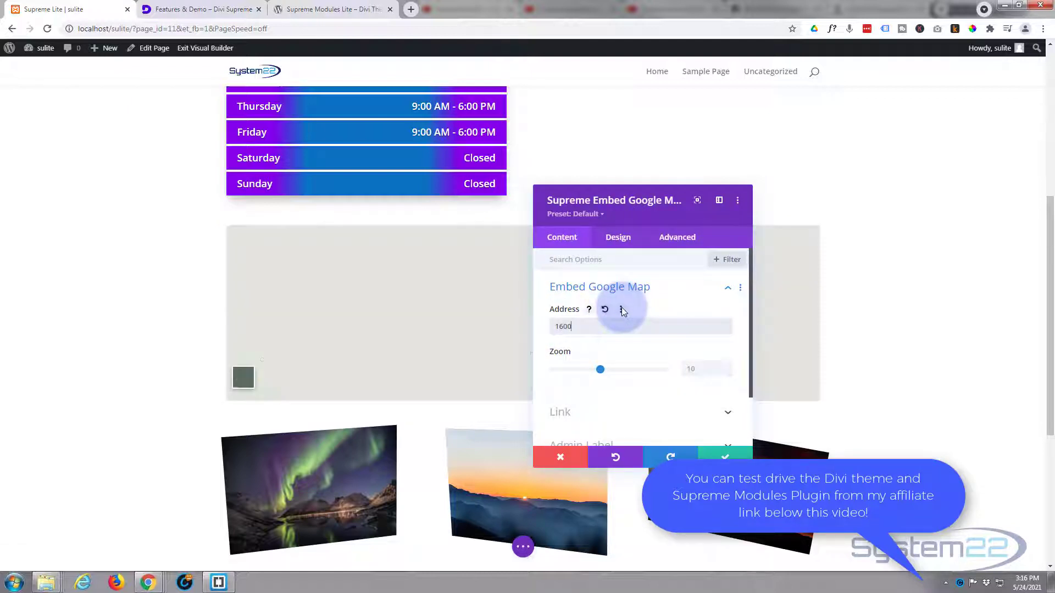
type(" pensilvania avenue, washington DC")
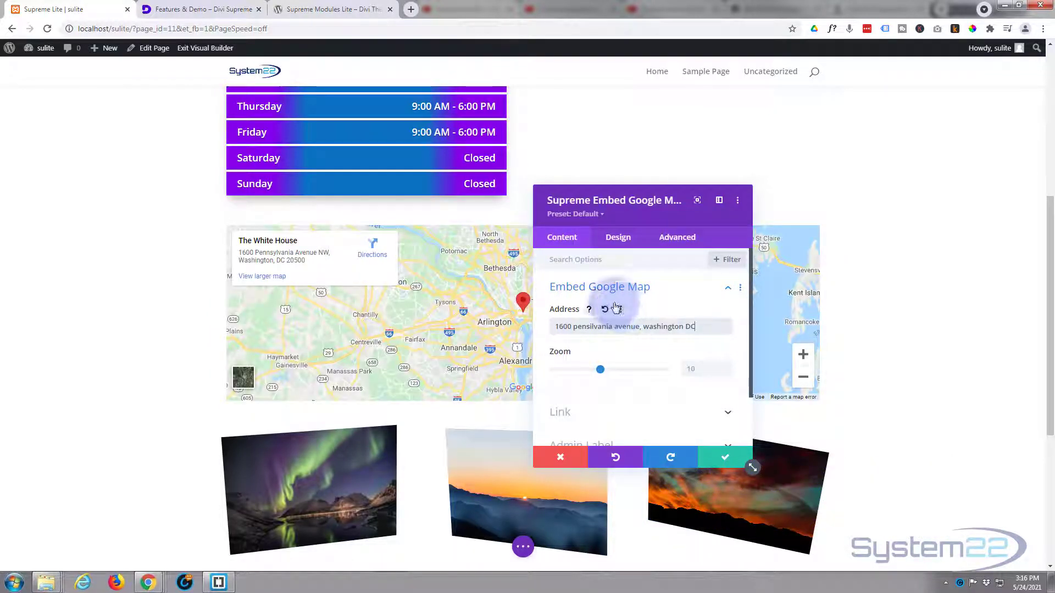
left_click_drag(672, 221, 439, 437)
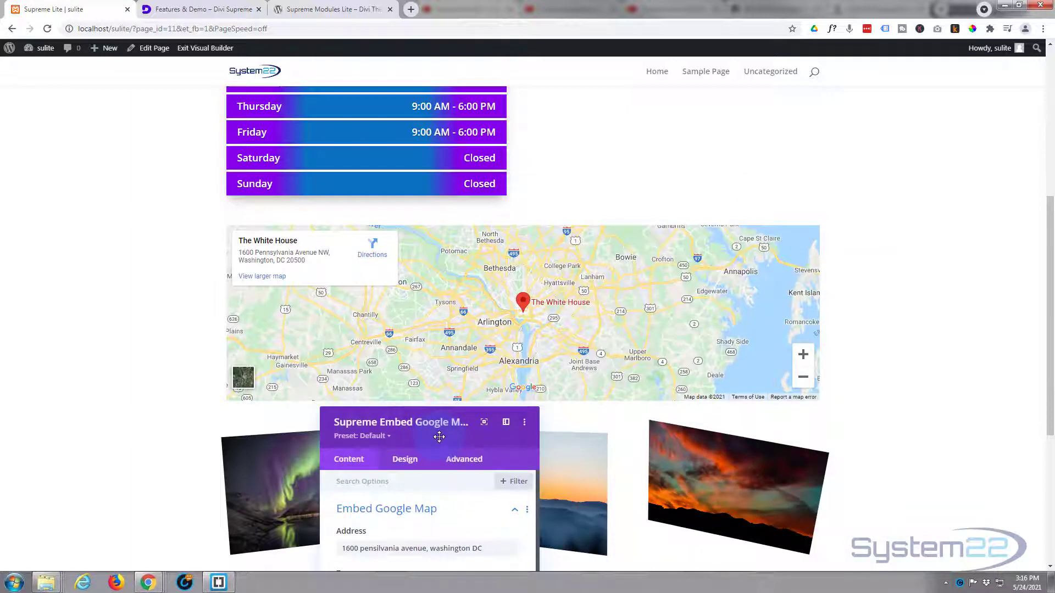
left_click(426, 274)
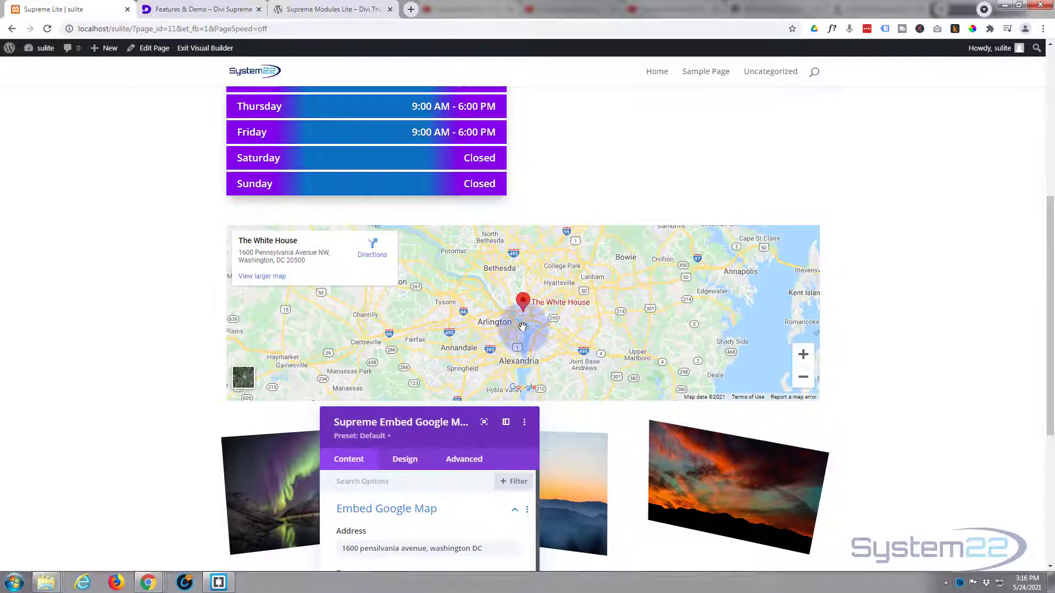
left_click_drag(467, 419, 867, 145)
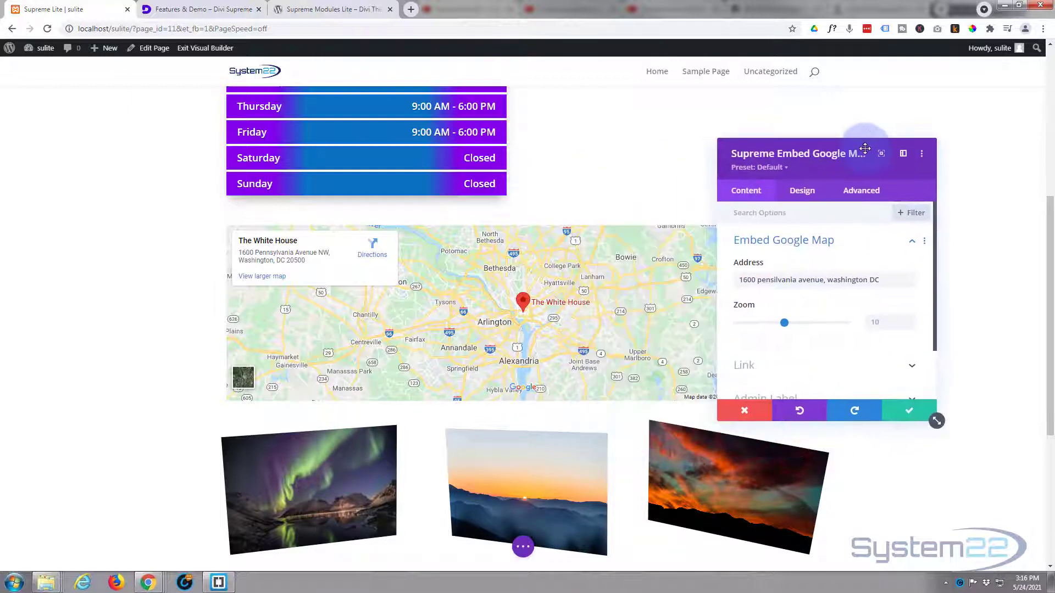
Step: Set the map module's saturation filter to 114% and try out a hue shift
left_click(801, 192)
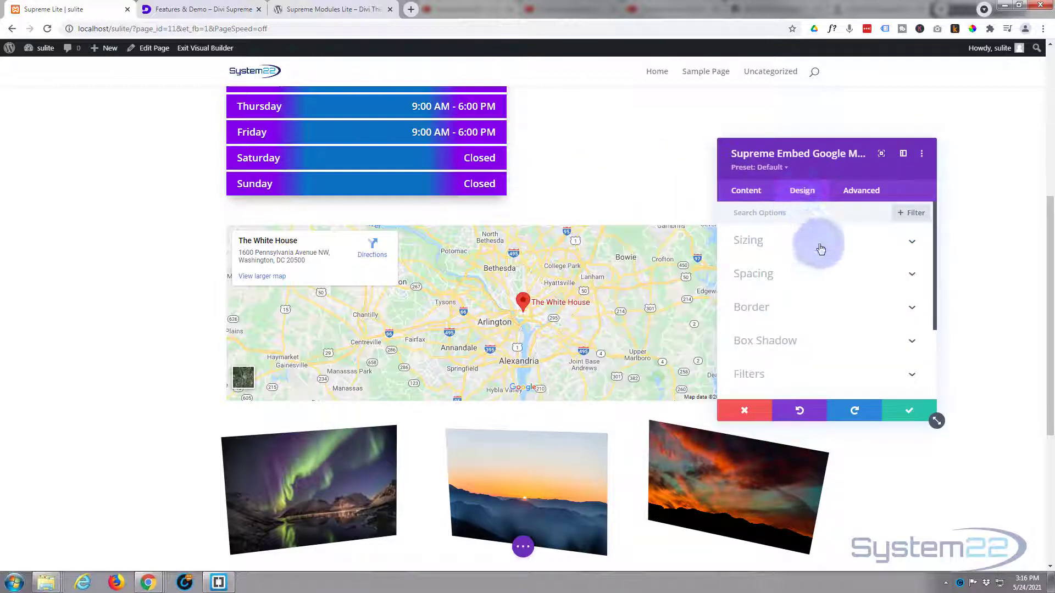
scroll(819, 247, "down", 5)
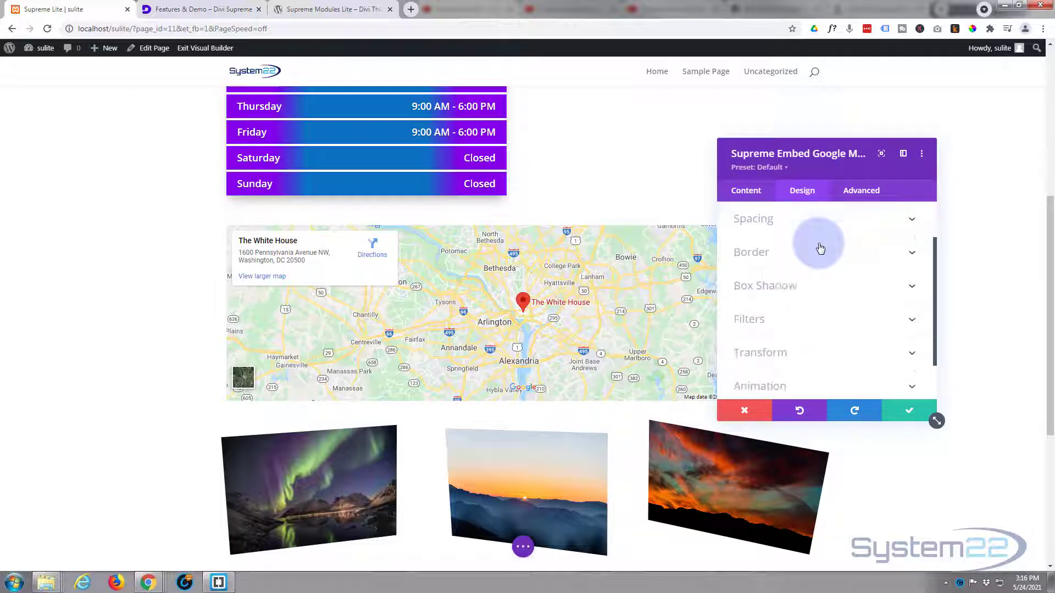
left_click(805, 266)
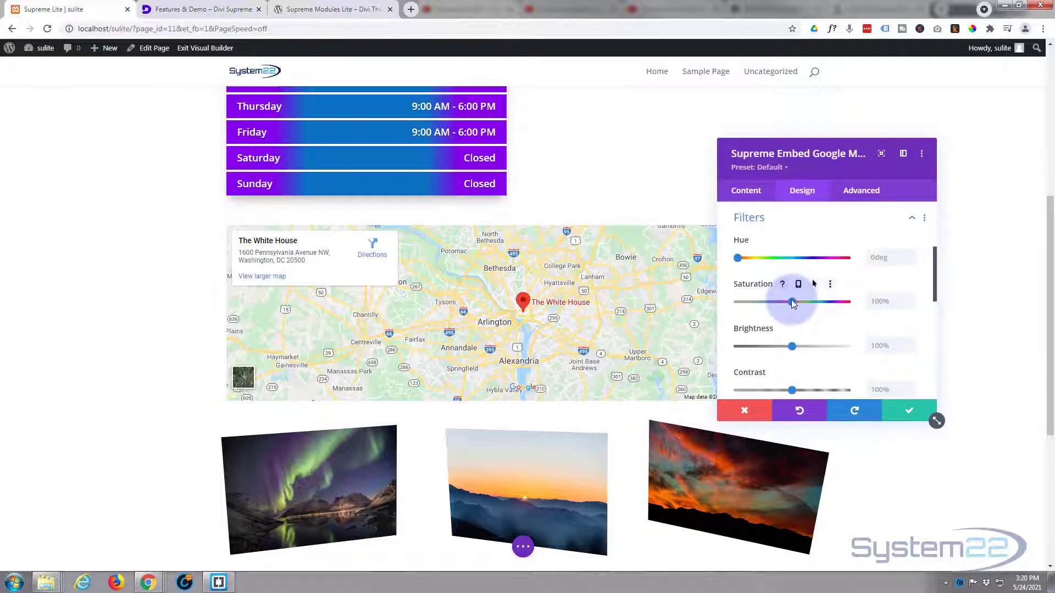
mouse_move(792, 302)
left_mouse_down()
mouse_move(830, 302)
mouse_move(800, 302)
left_mouse_up()
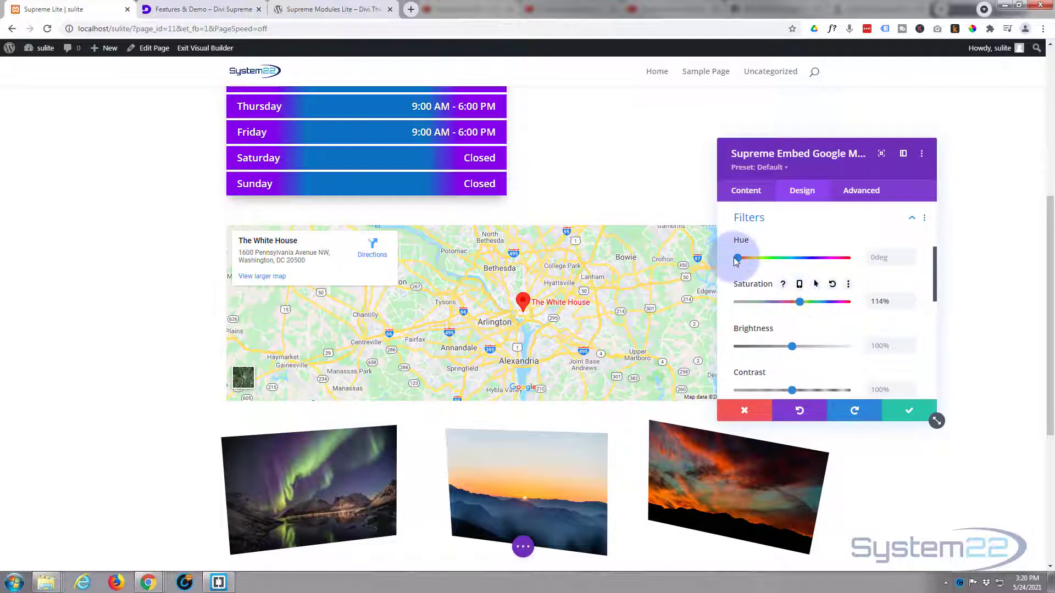
left_click_drag(747, 260, 710, 255)
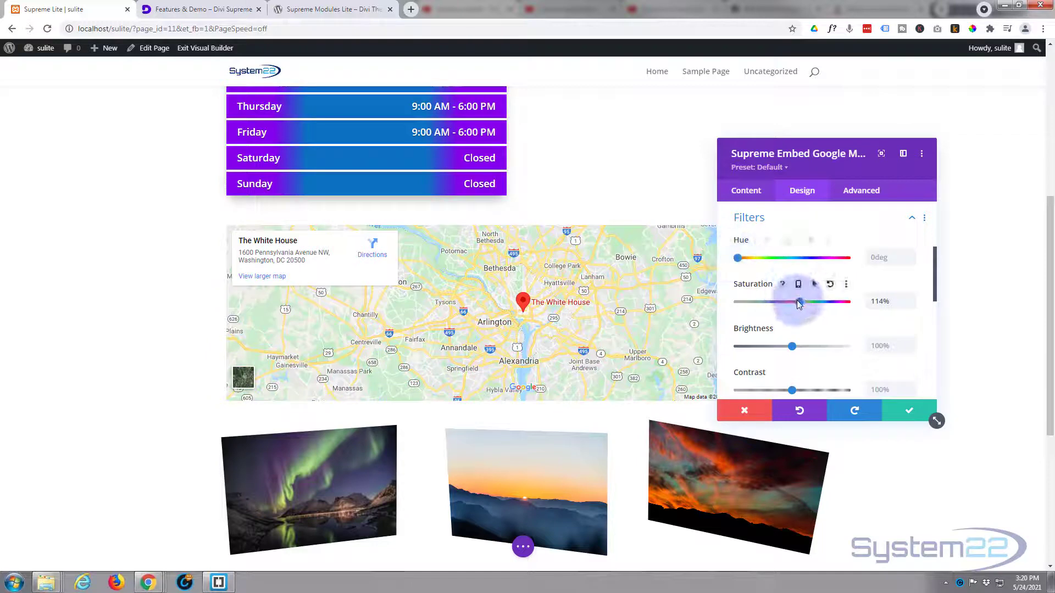
Step: Set the map module's saturation filter to 90% and its sepia filter to 3%
left_click_drag(798, 301, 786, 302)
scroll(790, 337, "down", 3)
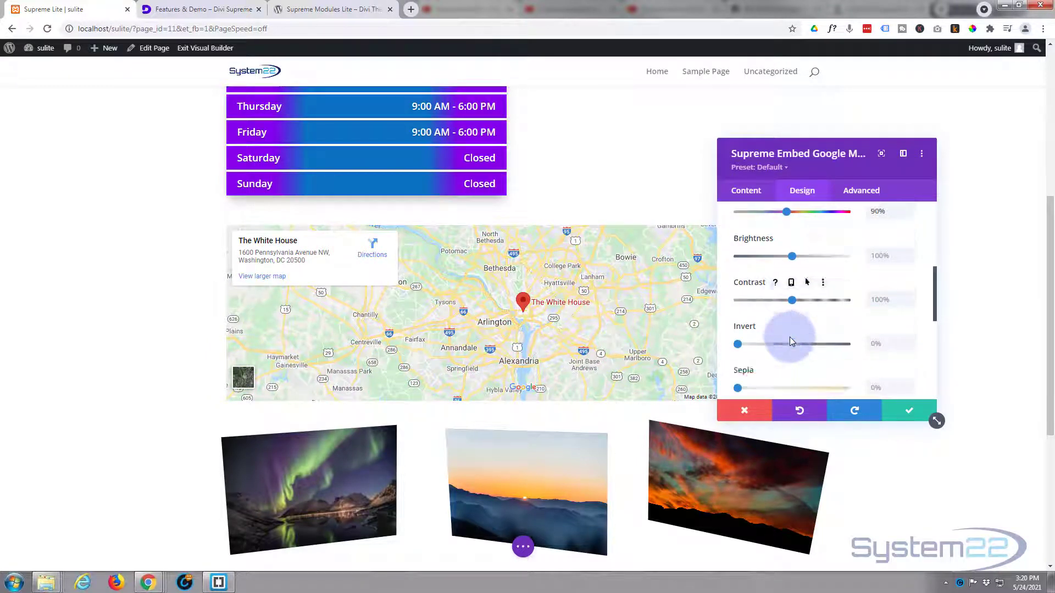
scroll(790, 337, "down", 2)
mouse_move(738, 314)
left_mouse_down()
mouse_move(810, 314)
mouse_move(742, 317)
left_mouse_up()
scroll(741, 315, "up", 1)
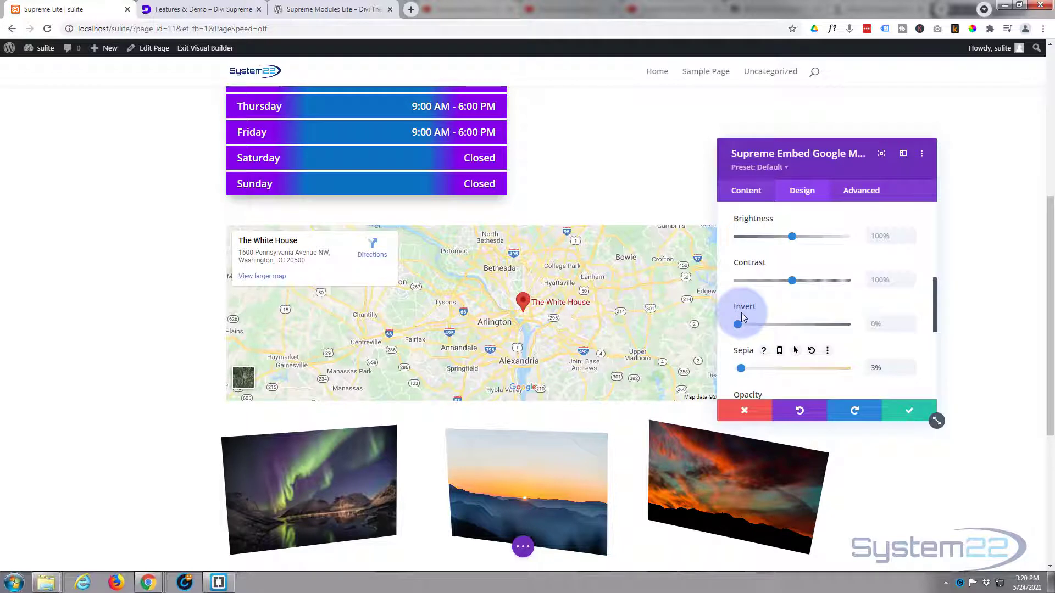
scroll(741, 312, "up", 2)
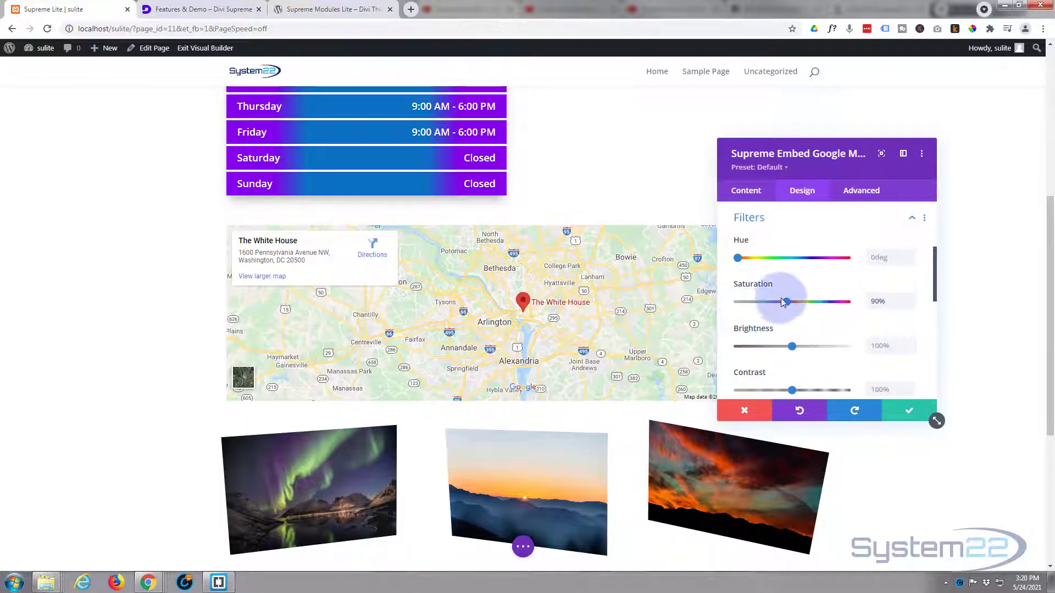
Step: Try the map in greyscale at 0% saturation, restore the saturation to 100%, and save the module settings
left_click_drag(787, 301, 734, 305)
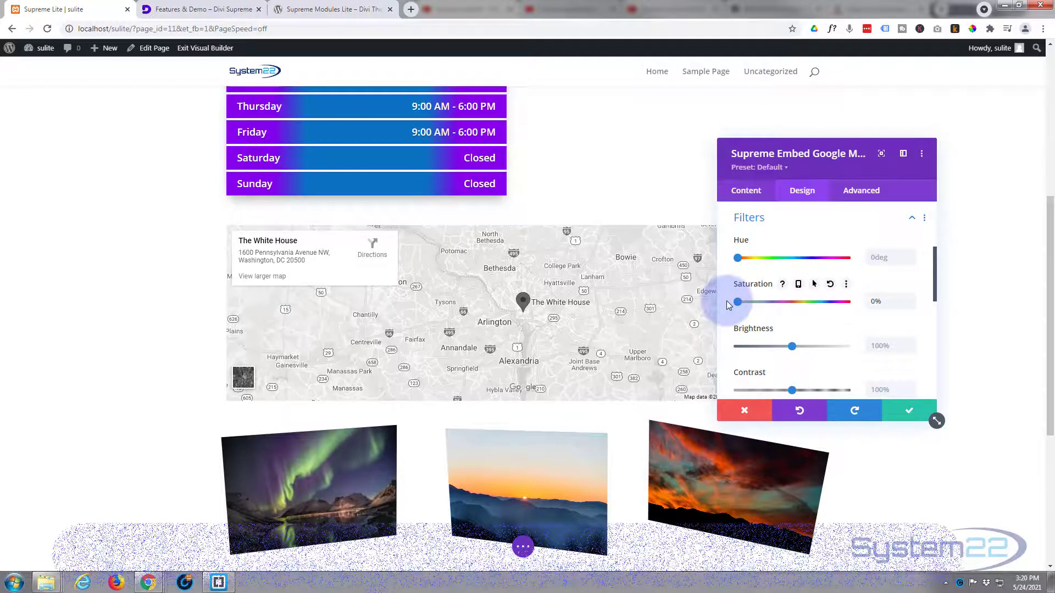
left_click_drag(735, 303, 791, 302)
left_click(904, 419)
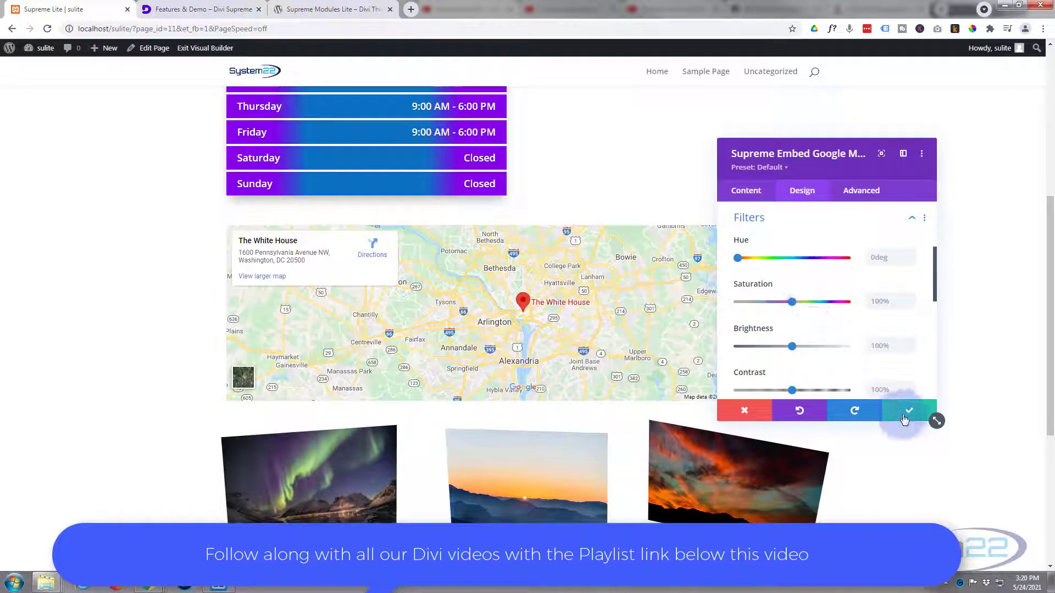
left_click(906, 417)
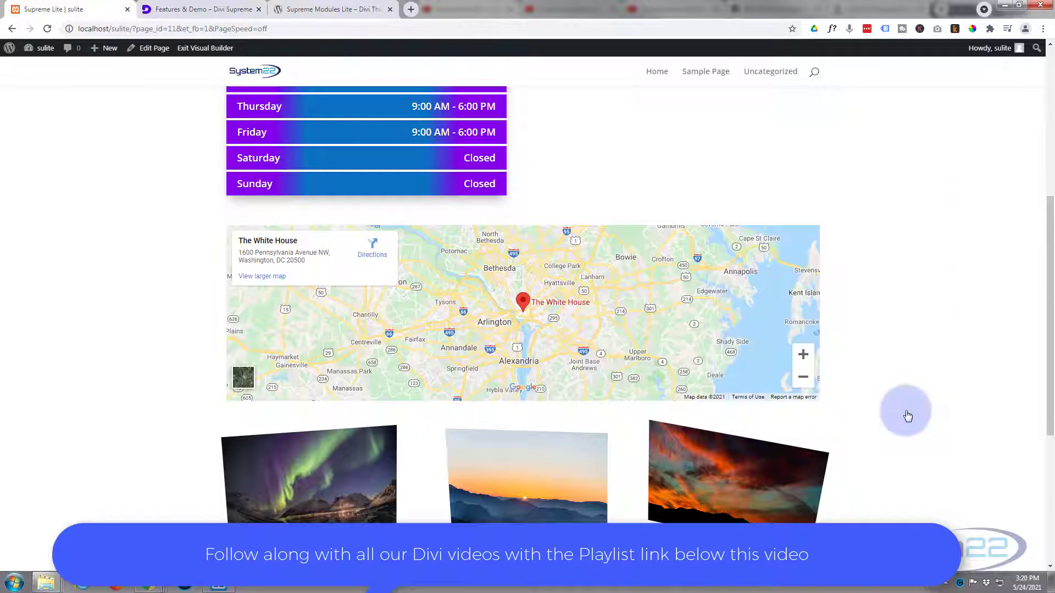
Step: Set the width of the row containing the map to 100%
mouse_move(263, 223)
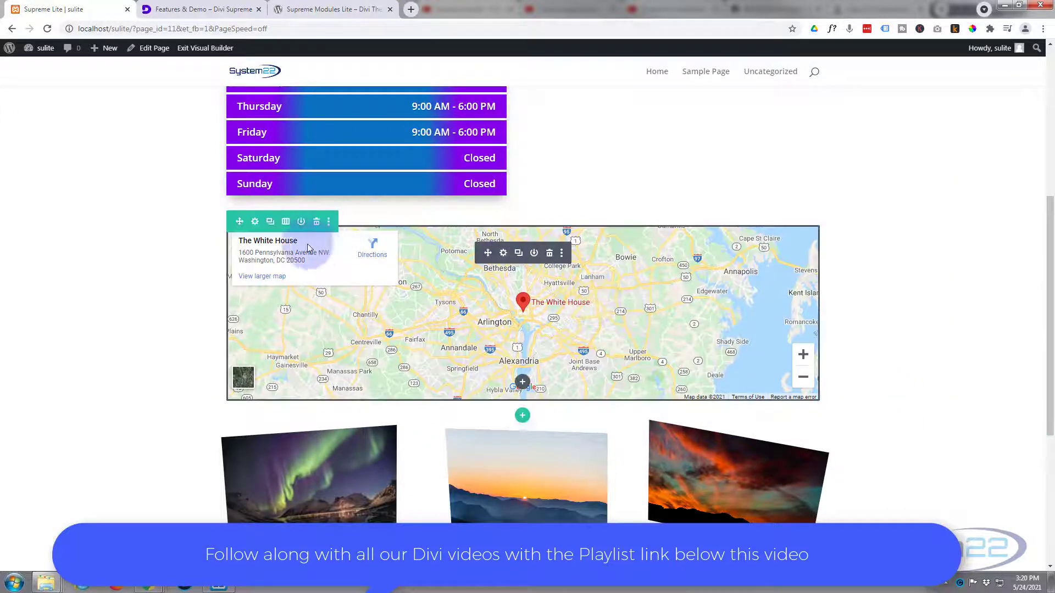
left_click(255, 222)
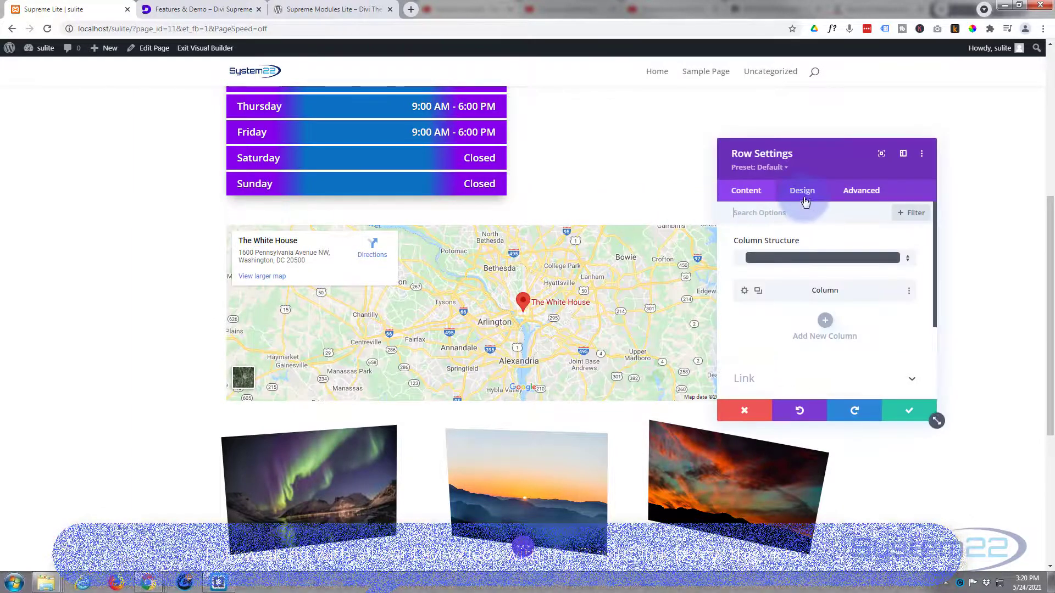
left_click(803, 193)
left_click(807, 246)
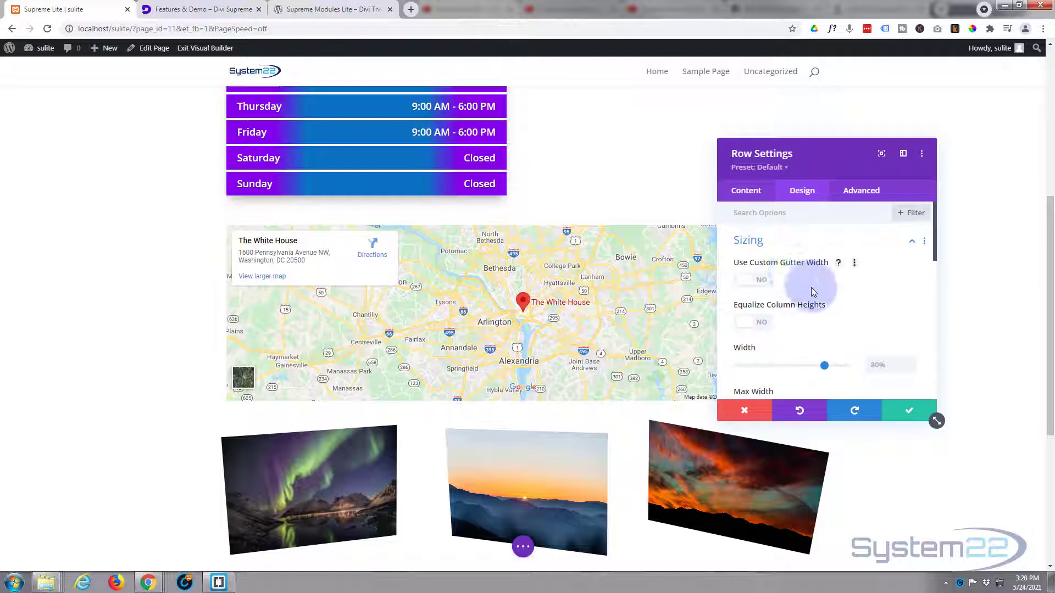
scroll(811, 288, "down", 2)
left_click_drag(825, 311, 864, 310)
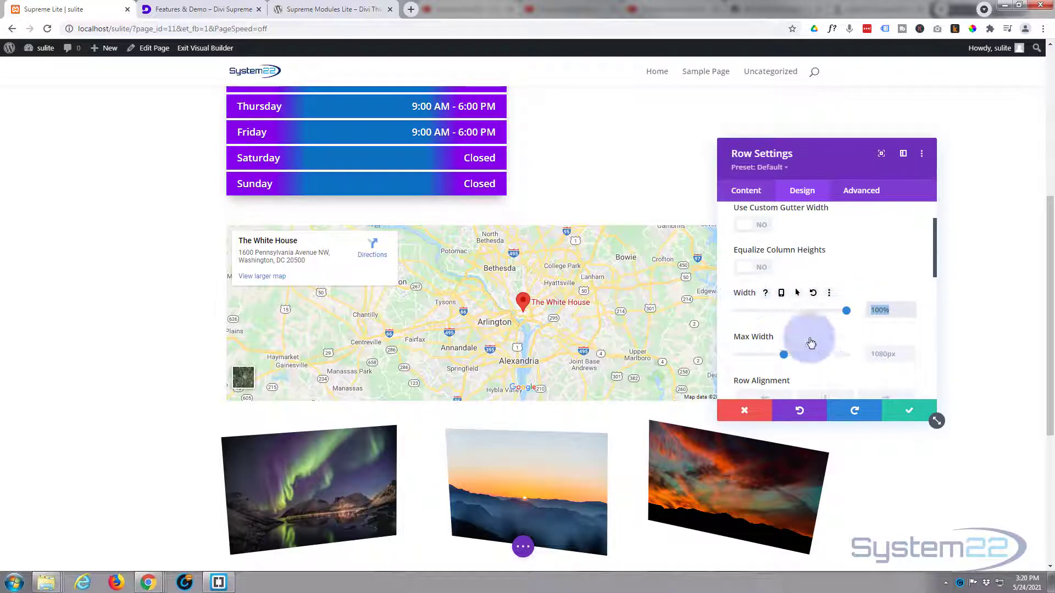
Step: Set the map row's maximum width to 100% and save the row settings
left_click(875, 353)
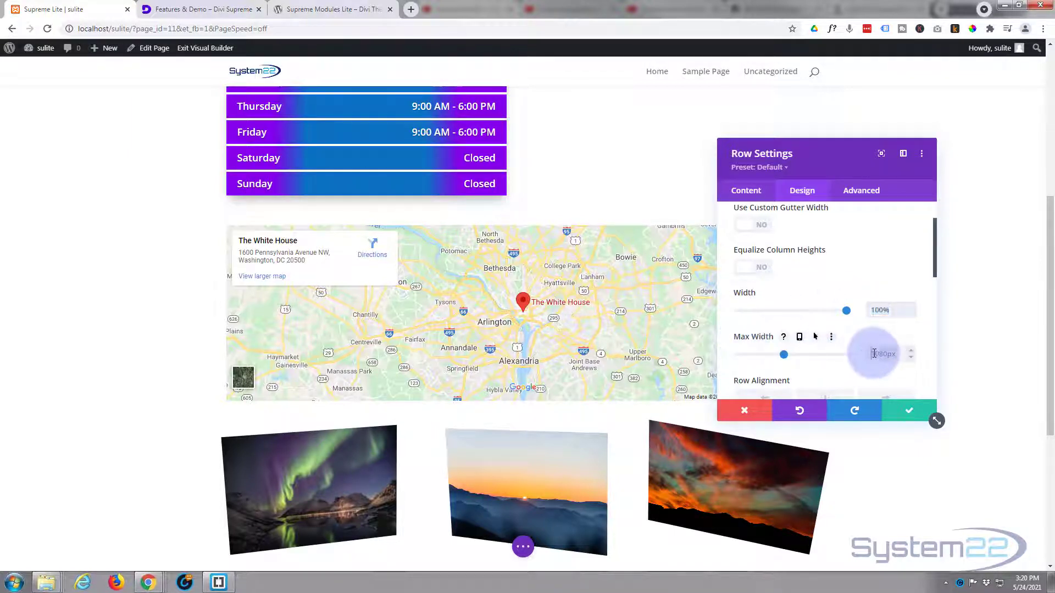
type("100%")
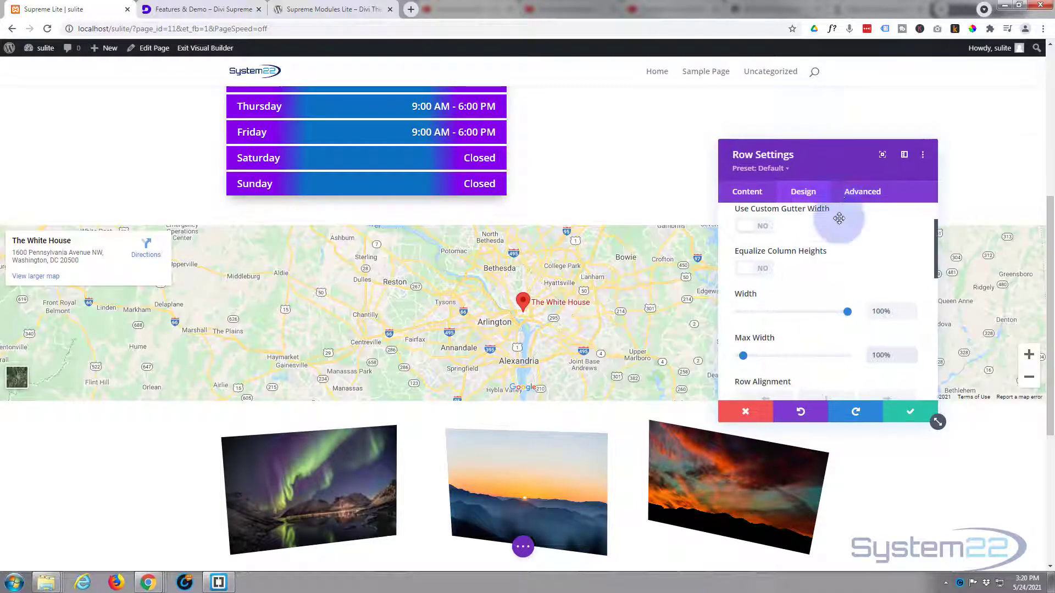
left_click_drag(832, 167, 828, 197)
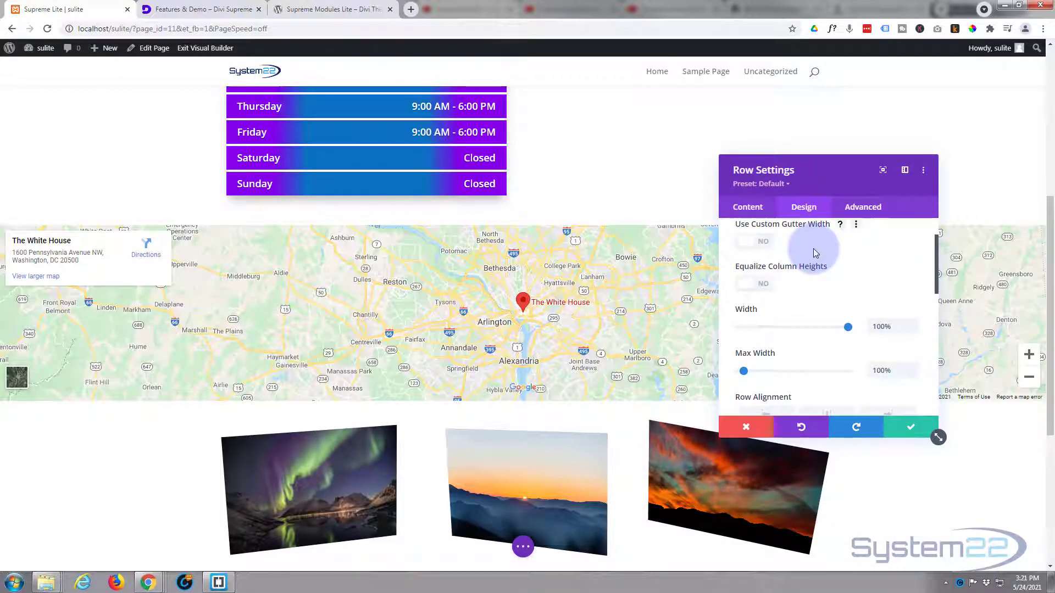
left_click(911, 428)
Step: Set the map module's minimum height to 511px and save the module settings
mouse_move(384, 268)
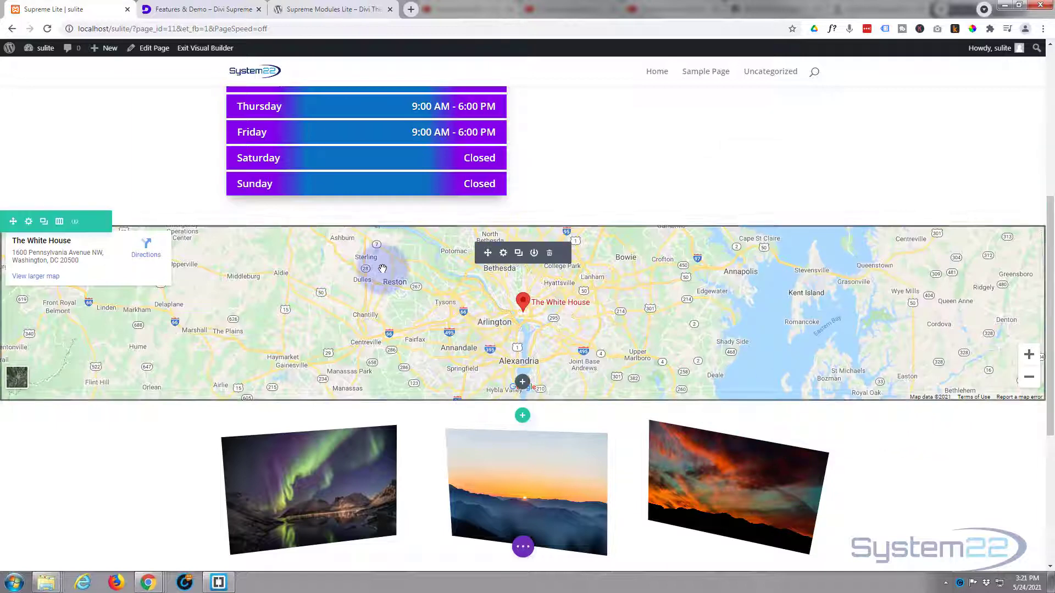
left_click(503, 253)
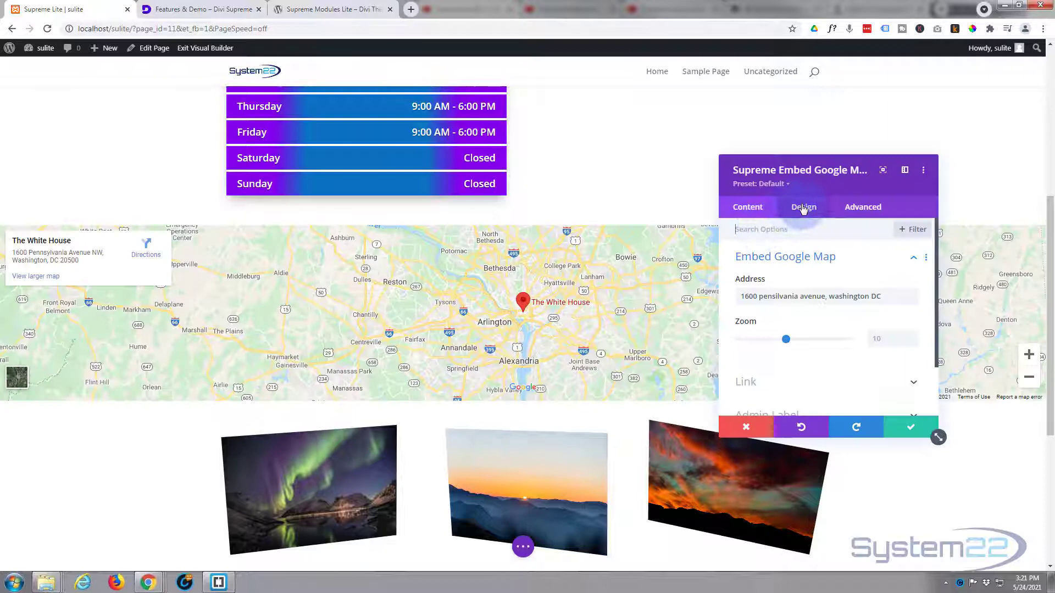
left_click(803, 207)
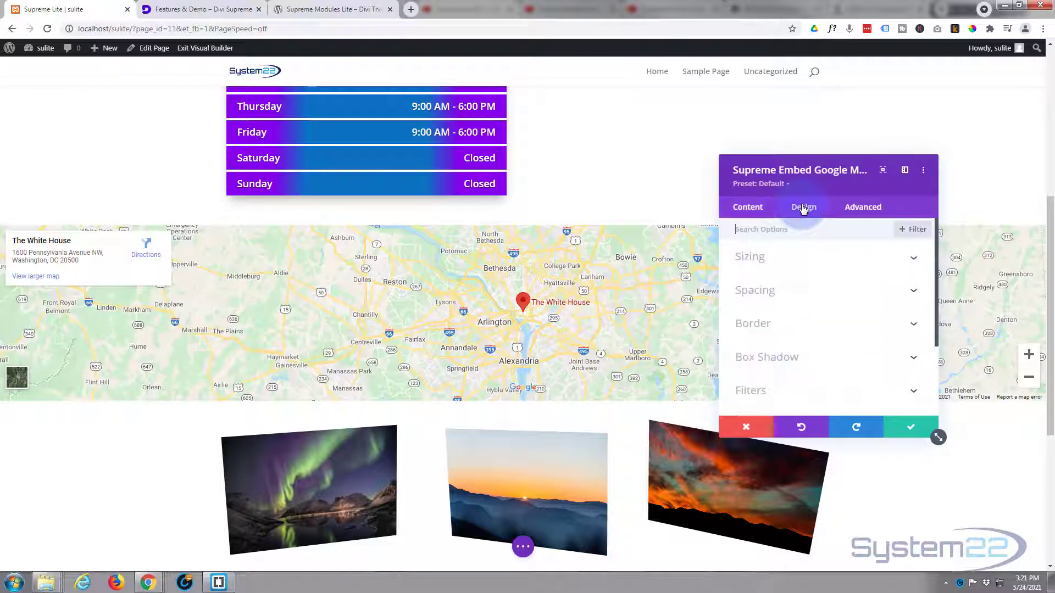
left_click(819, 264)
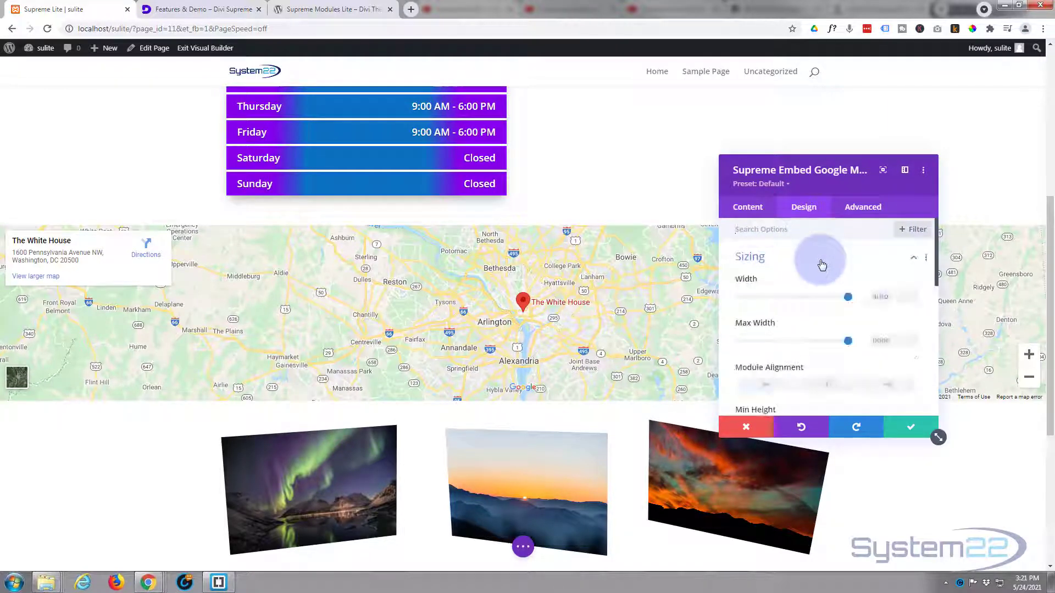
scroll(821, 265, "down", 1)
scroll(821, 265, "down", 1)
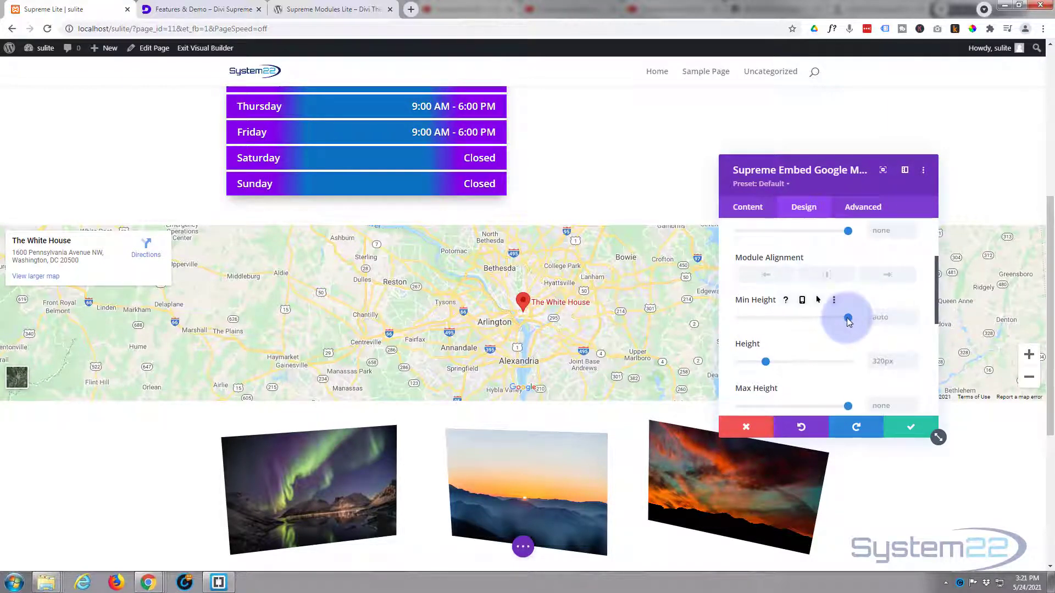
left_click_drag(844, 318, 789, 319)
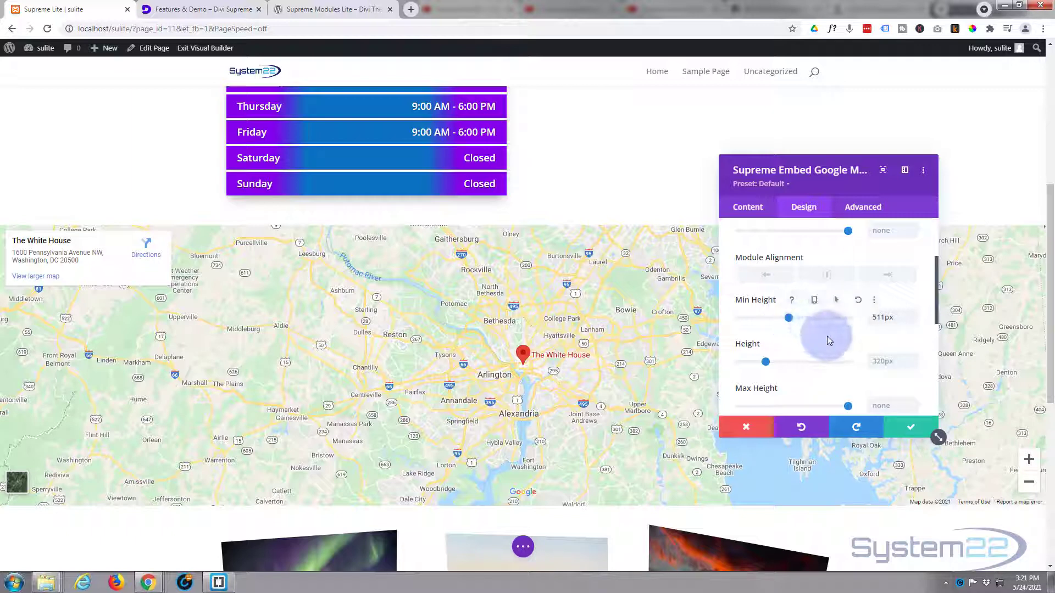
left_click(908, 429)
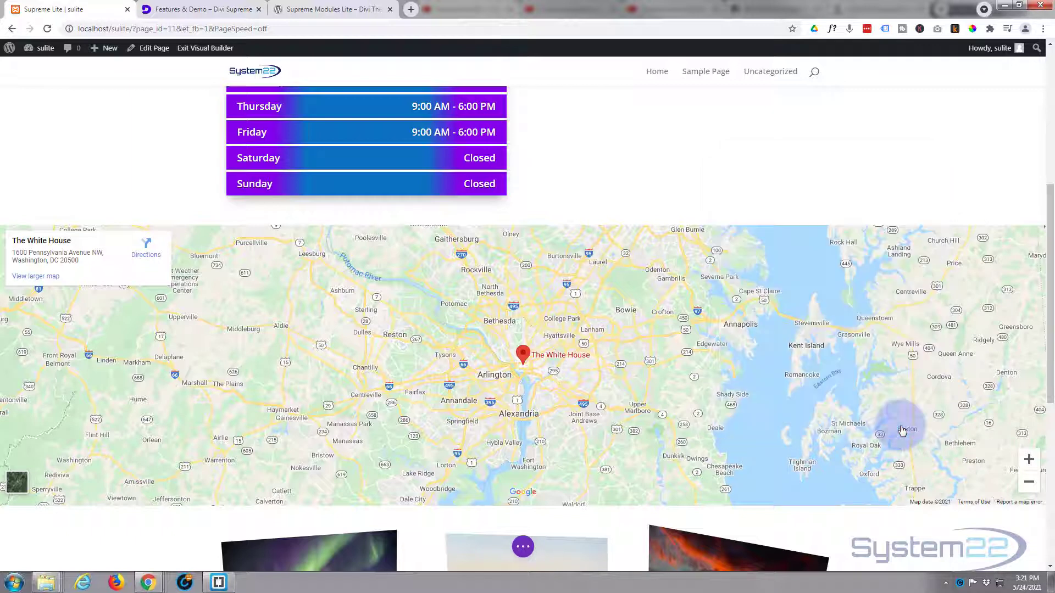
Step: Save the page as a draft and exit the visual builder to view the page
left_click(523, 546)
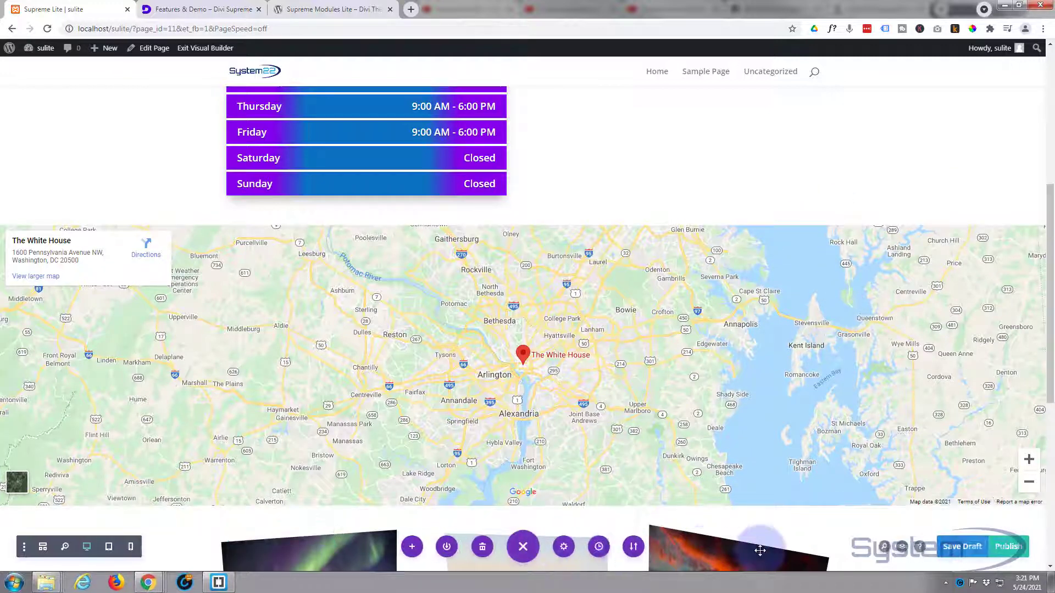
left_click(956, 549)
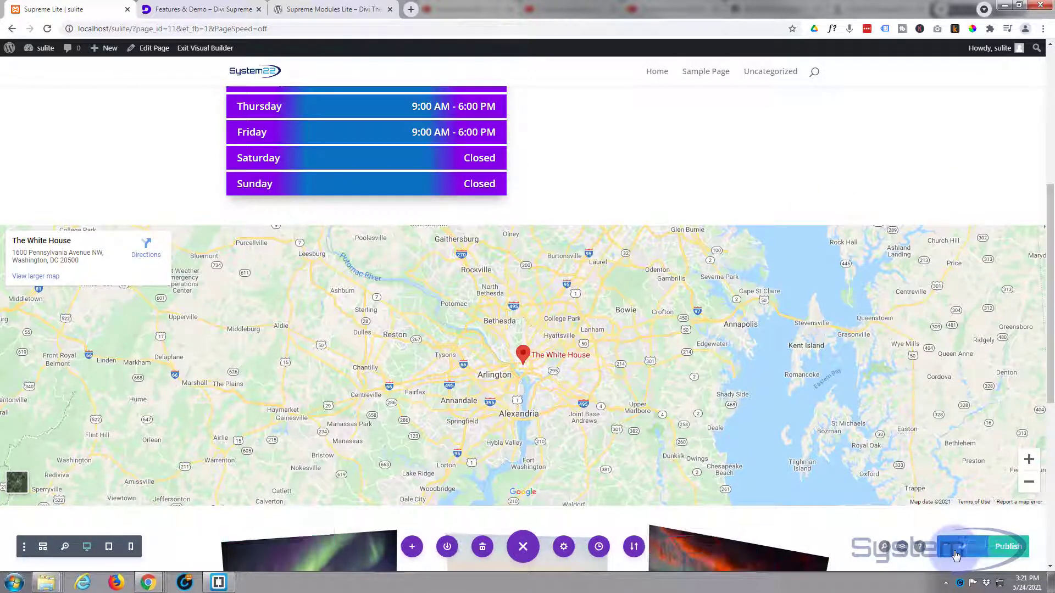
left_click(201, 50)
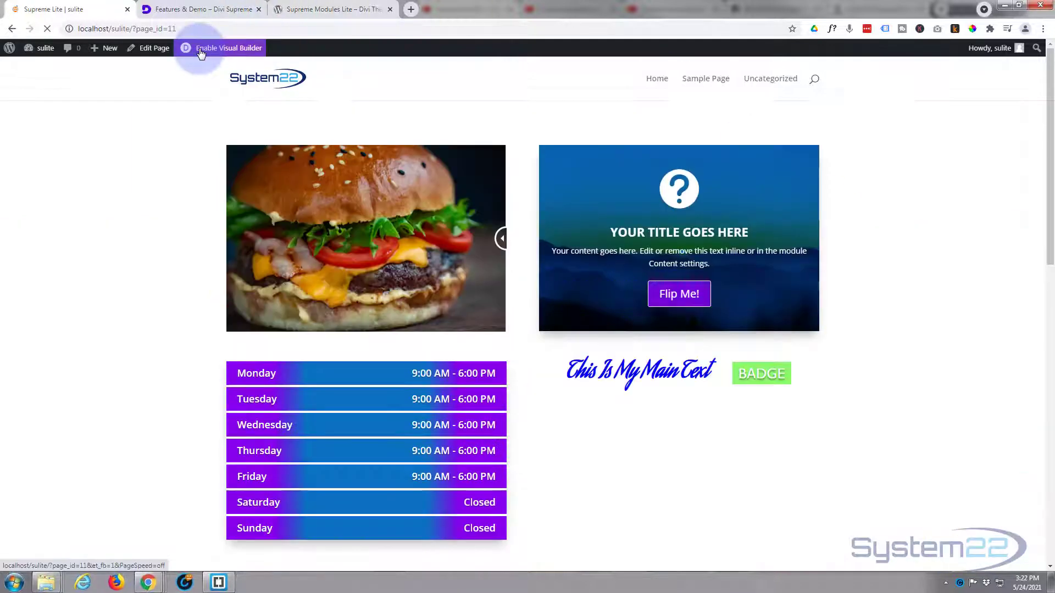
Step: Examine the full-width map on the page, zooming and panning it around the White House marker
scroll(176, 157, "down", 5)
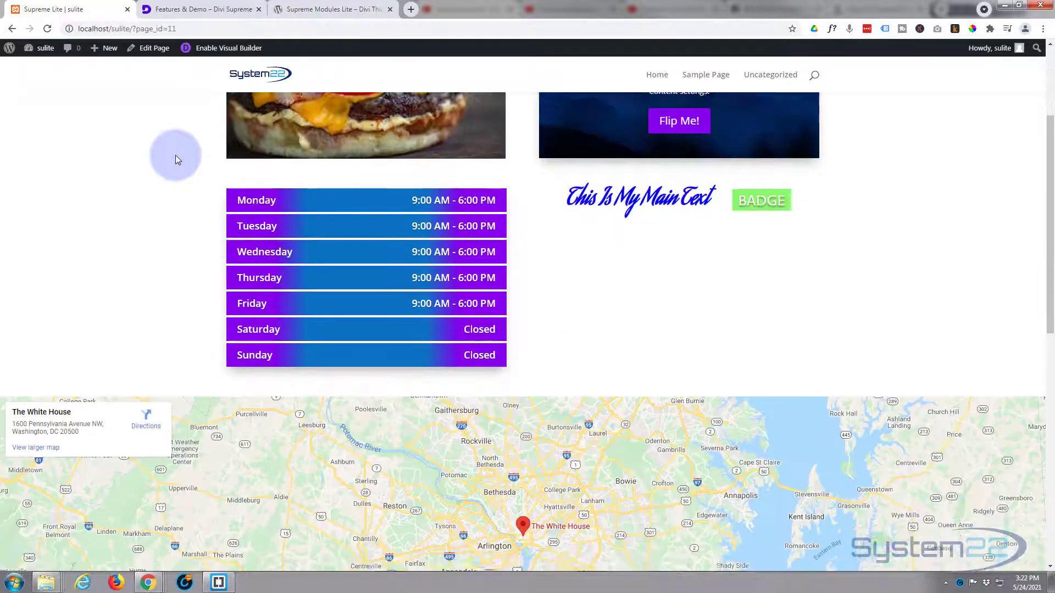
scroll(176, 159, "down", 1)
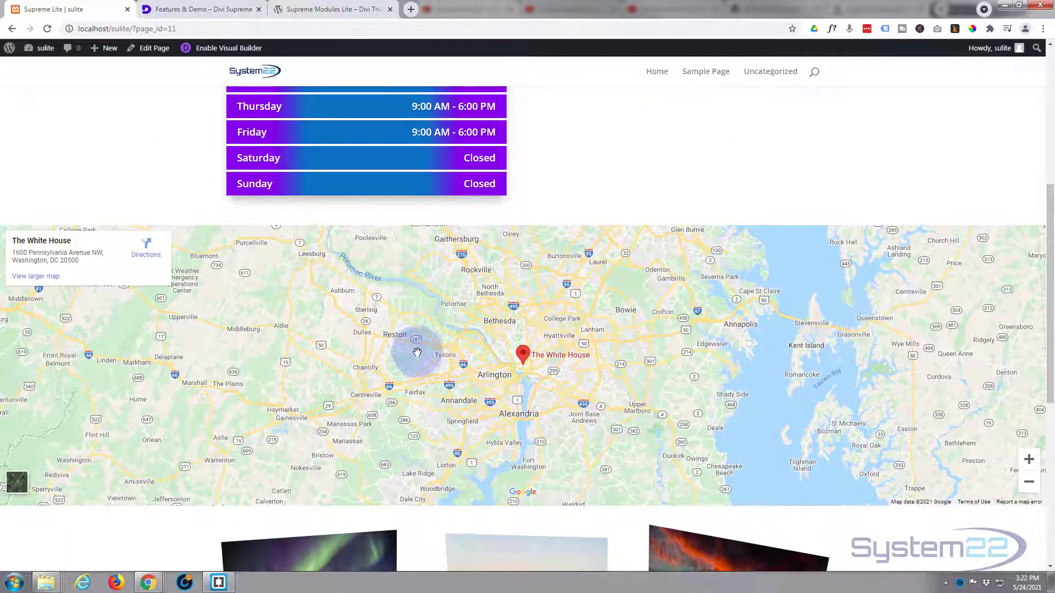
scroll(417, 352, "down", 3)
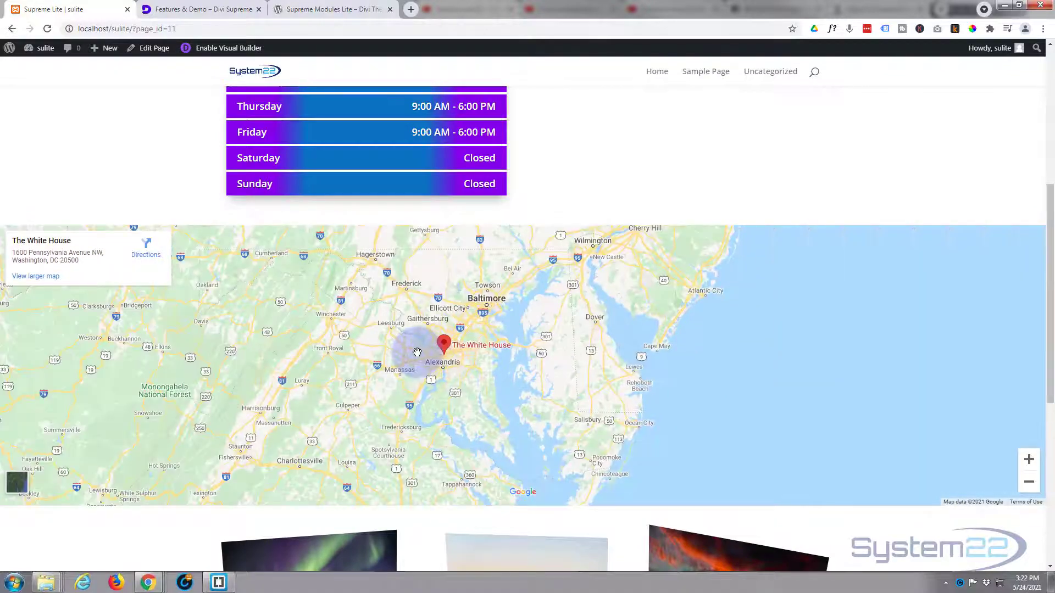
scroll(417, 352, "up", 4)
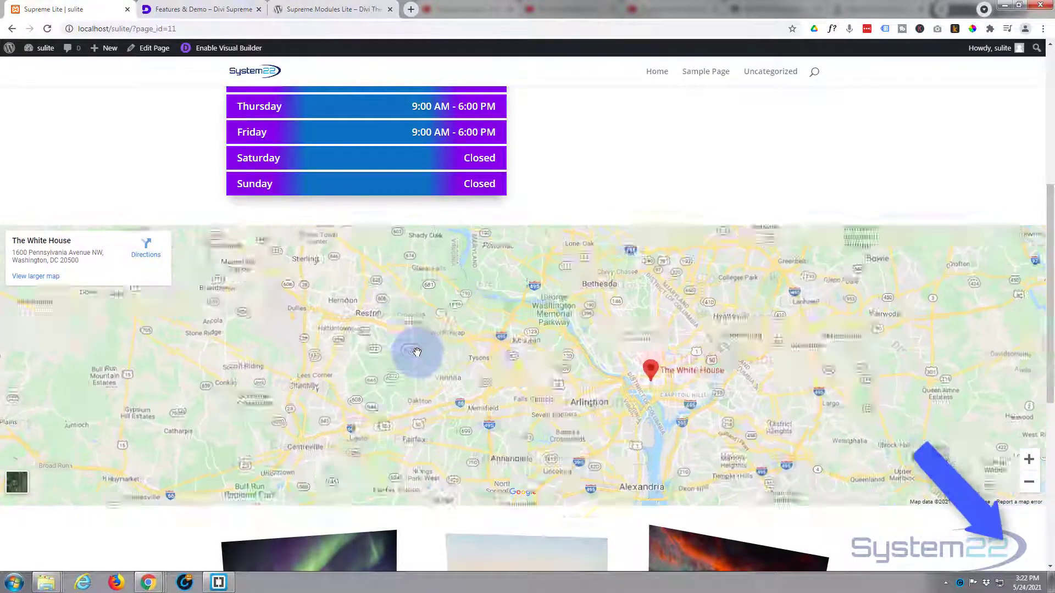
left_click_drag(532, 376, 377, 353)
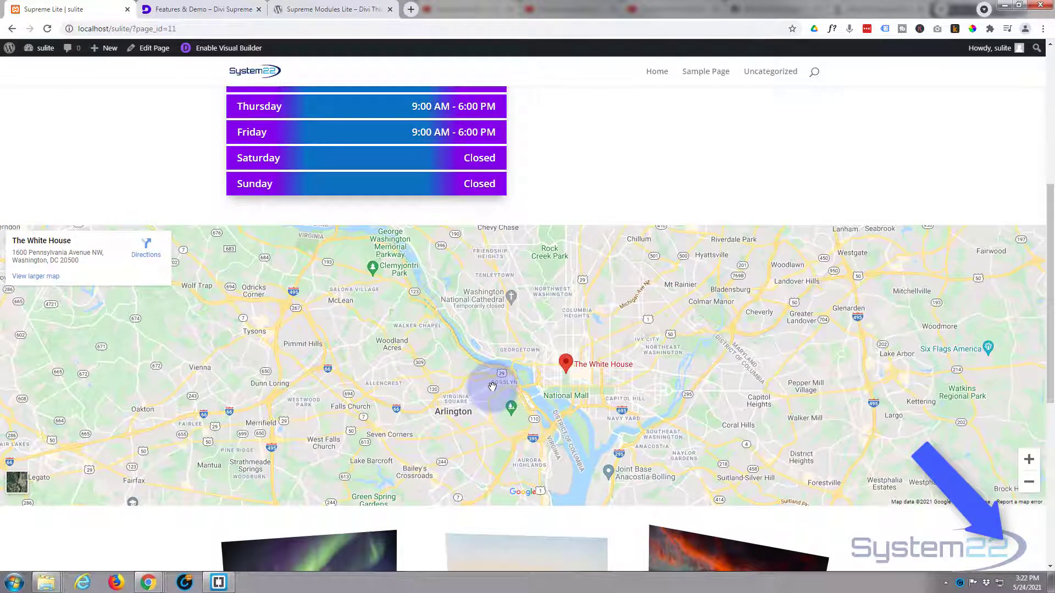
scroll(493, 387, "up", 2)
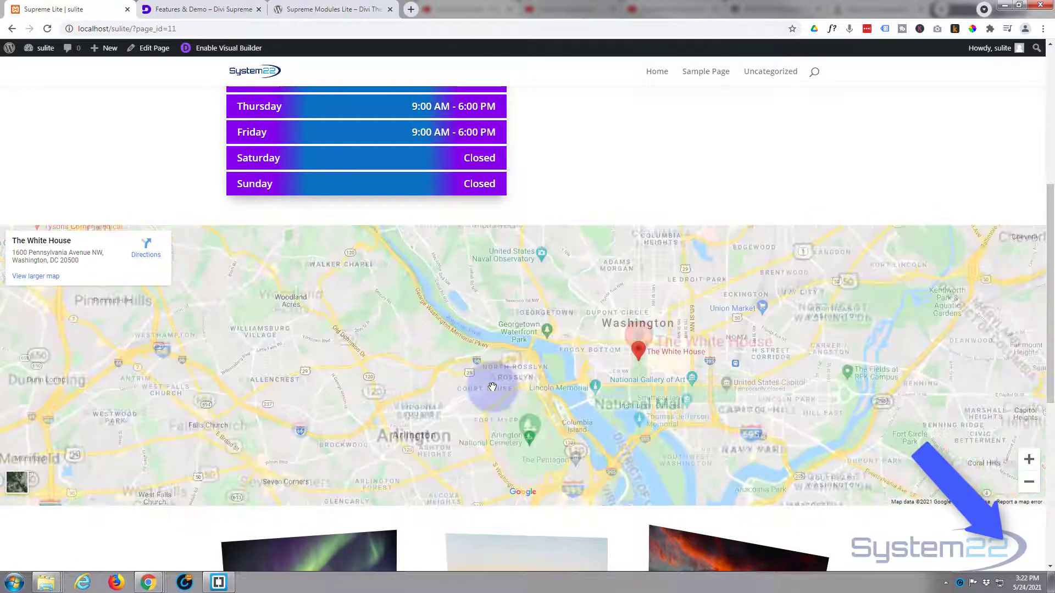
left_click_drag(756, 354, 466, 388)
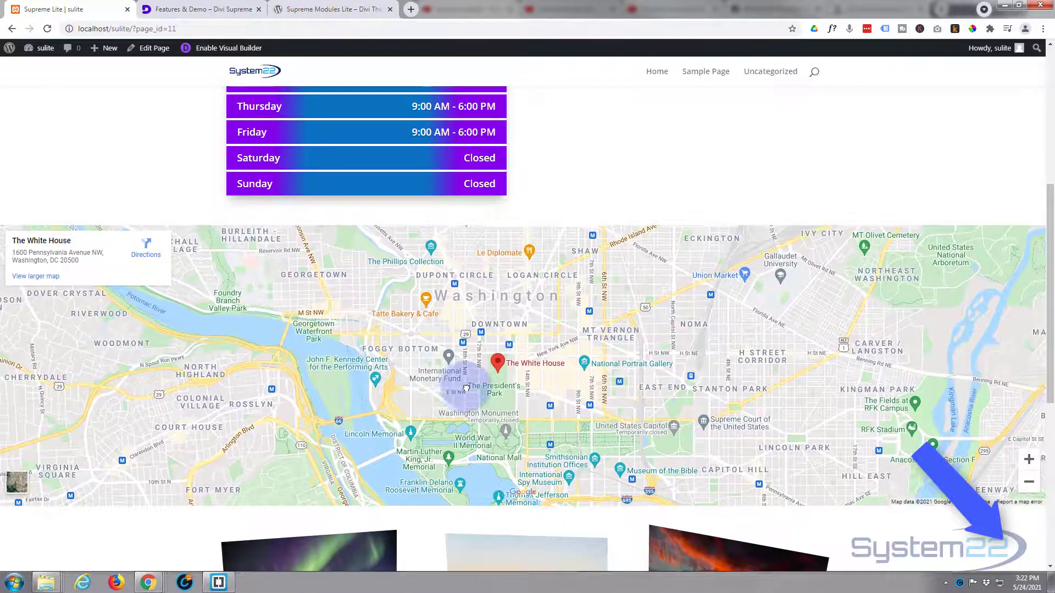